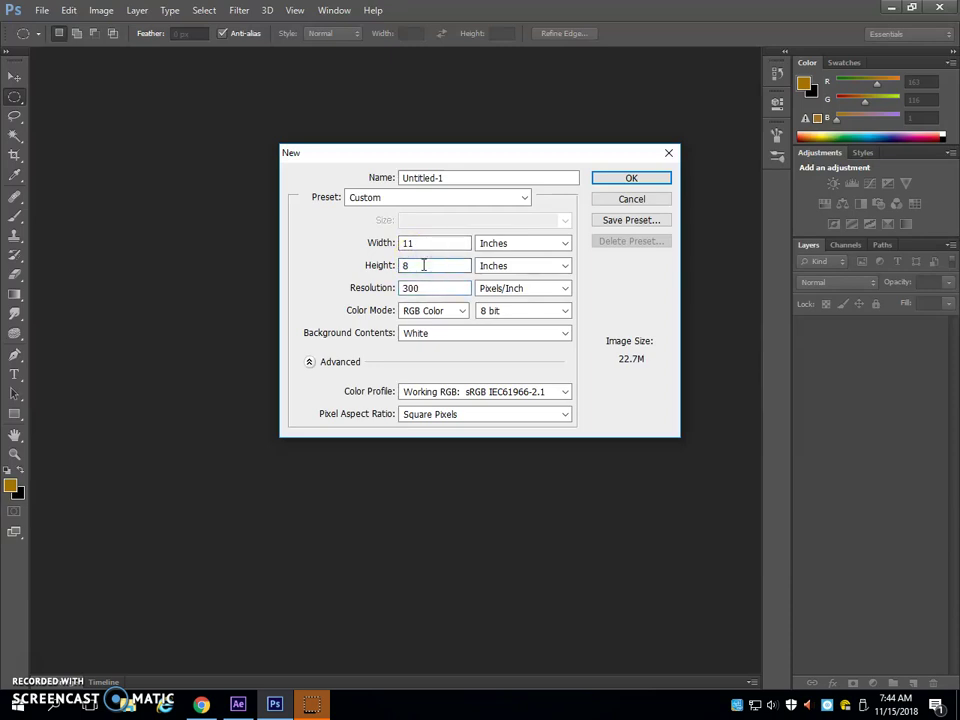
Step: Try a width of 16 inches and a height of 8 inches for the new document
{"action": "left_click", "coordinate": [422, 263]}
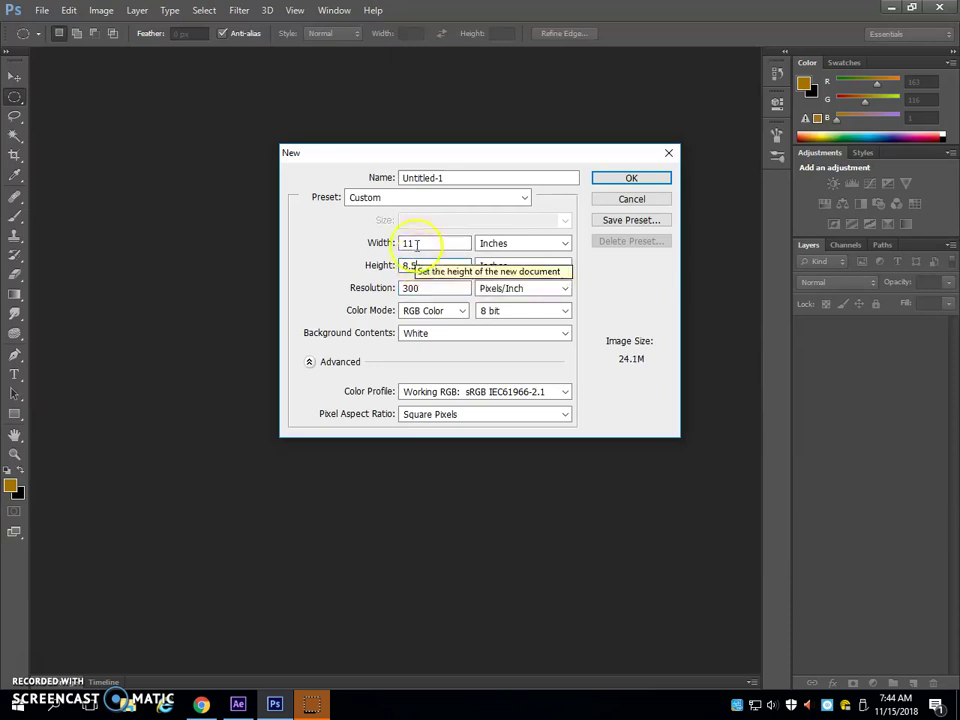
{"action": "double_click", "coordinate": [433, 245]}
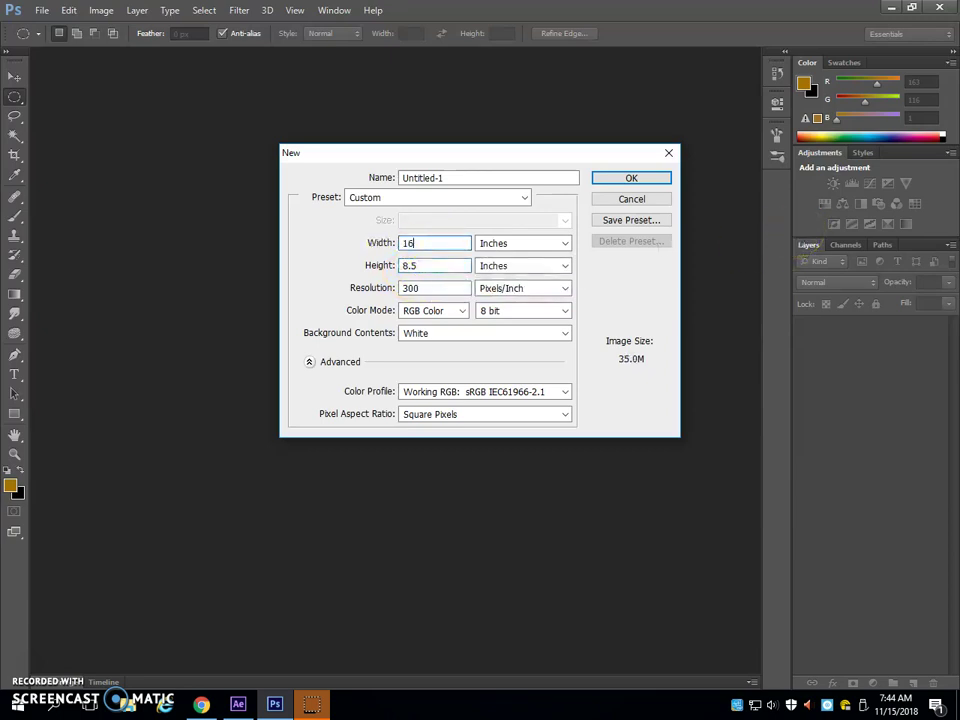
{"action": "double_click", "coordinate": [439, 264]}
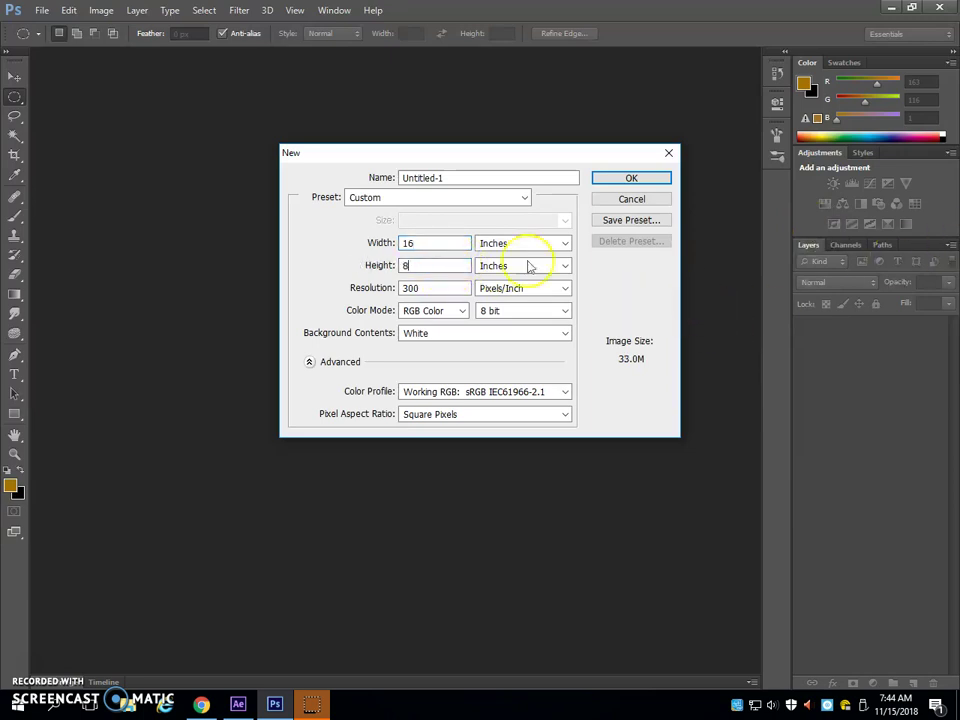
Step: Create the new document with a width of 11 inches and a height of 8.5 inches
{"action": "left_click", "coordinate": [416, 246]}
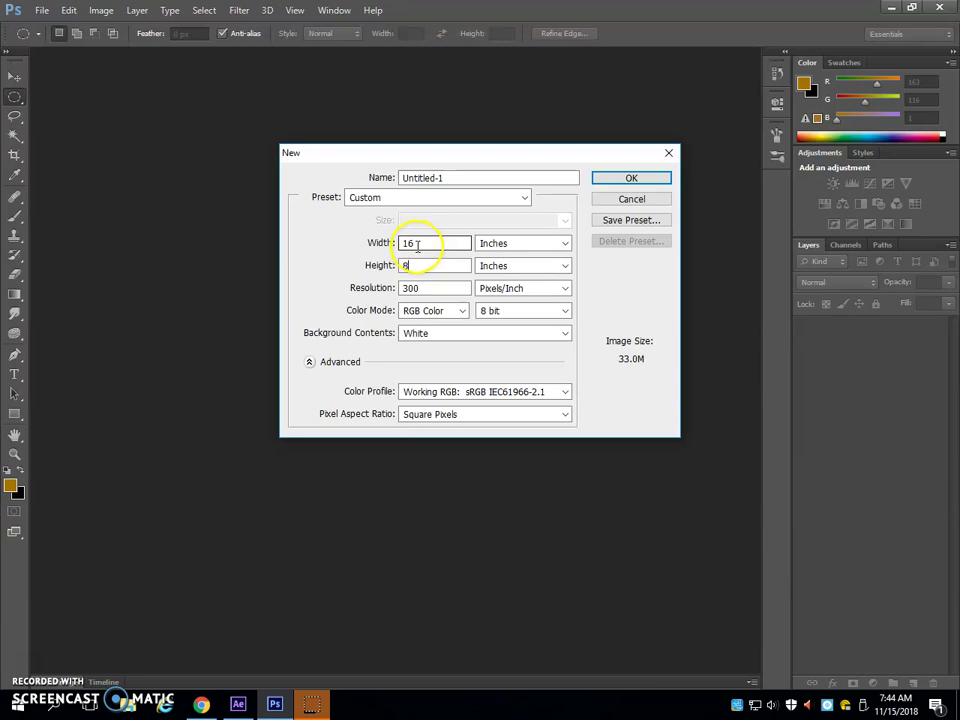
{"action": "left_click", "coordinate": [425, 241]}
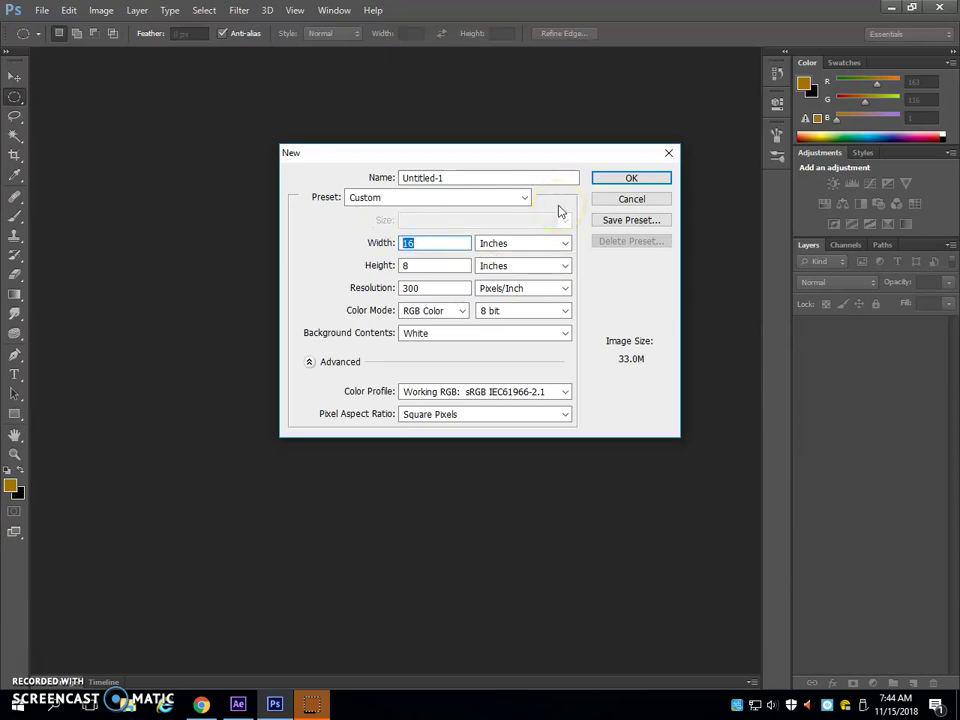
{"action": "type", "text": "11"}
{"action": "left_click", "coordinate": [395, 265]}
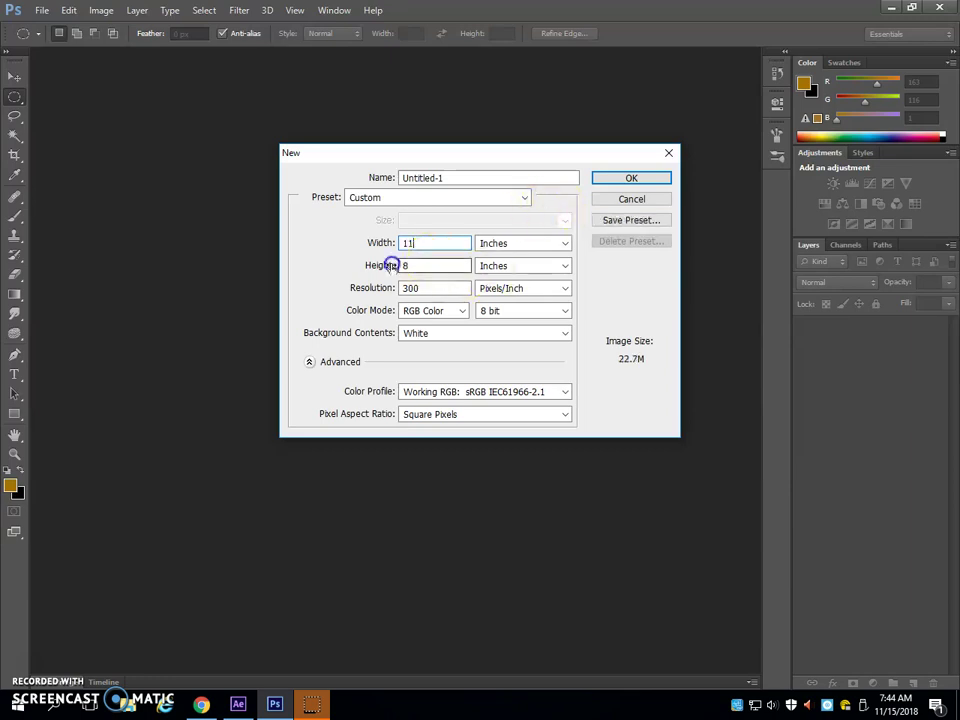
{"action": "type", "text": ".5"}
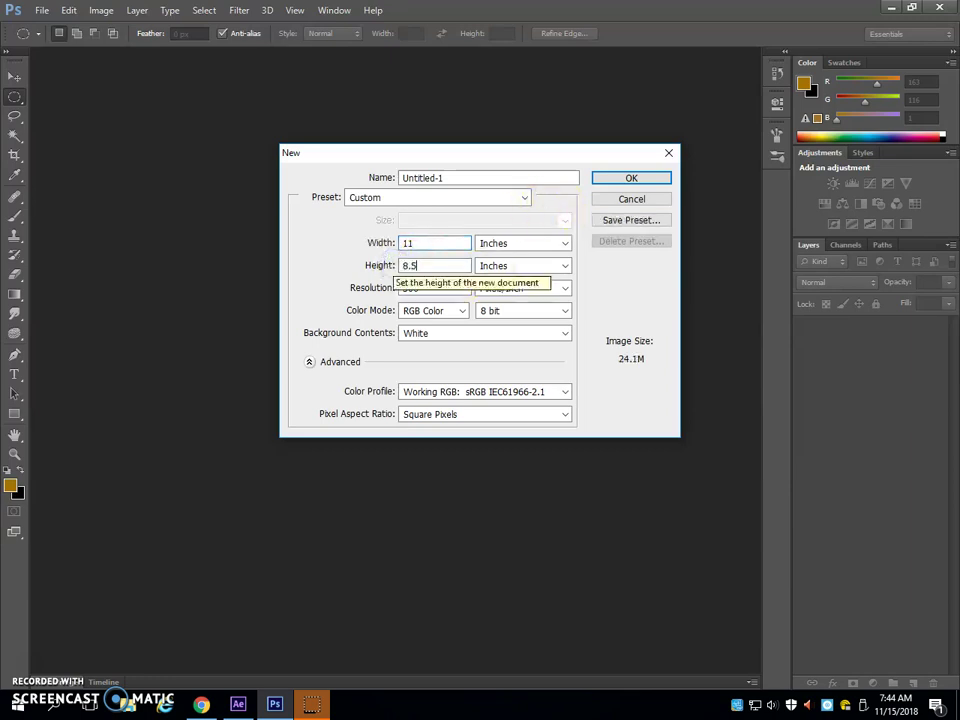
{"action": "left_click", "coordinate": [638, 179]}
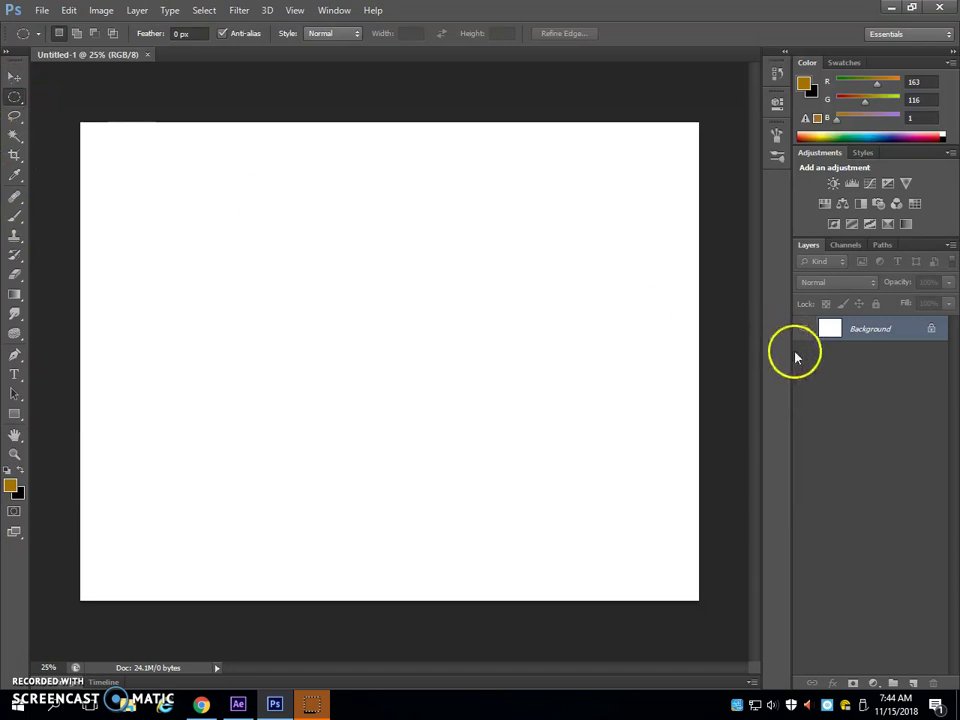
Step: Add a new empty layer above the Background layer, keeping the default layer settings
{"action": "left_click", "coordinate": [914, 683], "text": "alt"}
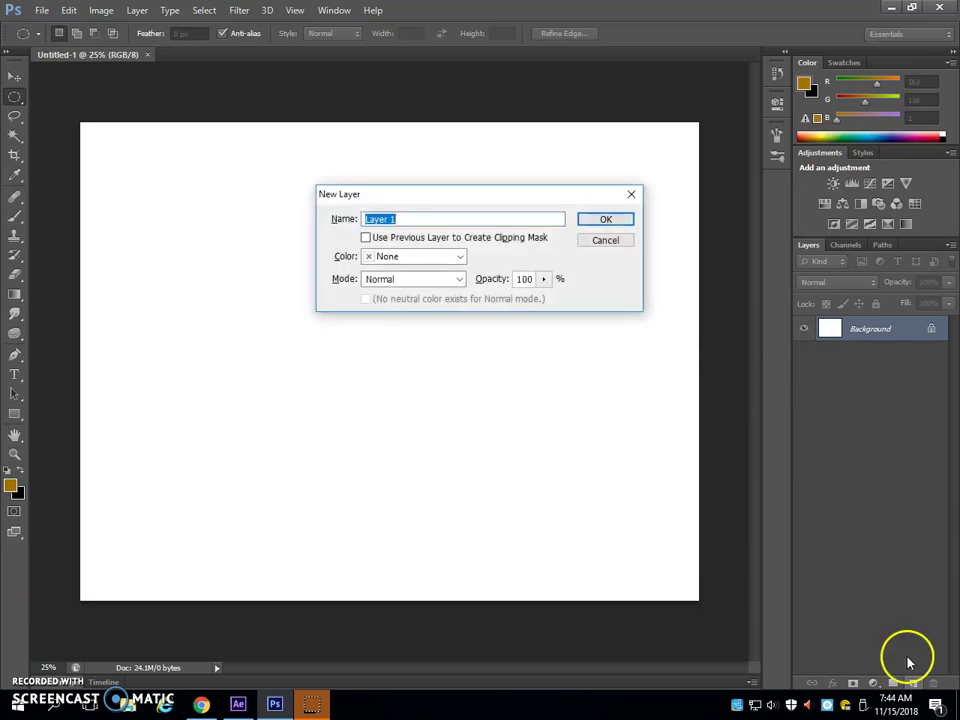
{"action": "key", "text": "Return"}
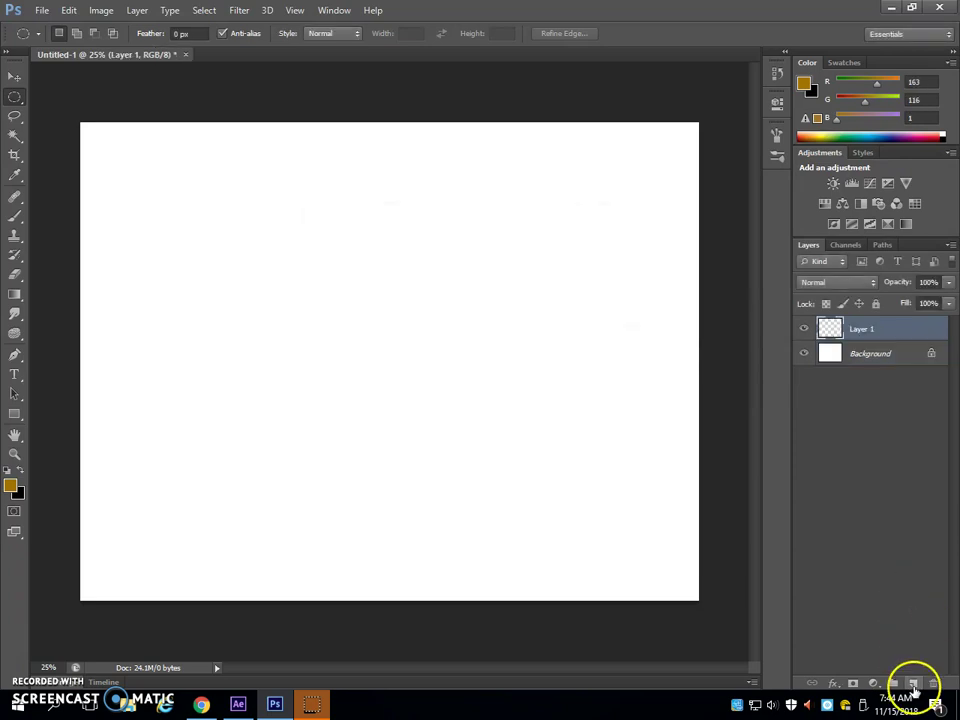
{"action": "left_click", "coordinate": [137, 10]}
{"action": "mouse_move", "coordinate": [155, 30]}
{"action": "left_click", "coordinate": [253, 11]}
{"action": "left_click", "coordinate": [137, 10]}
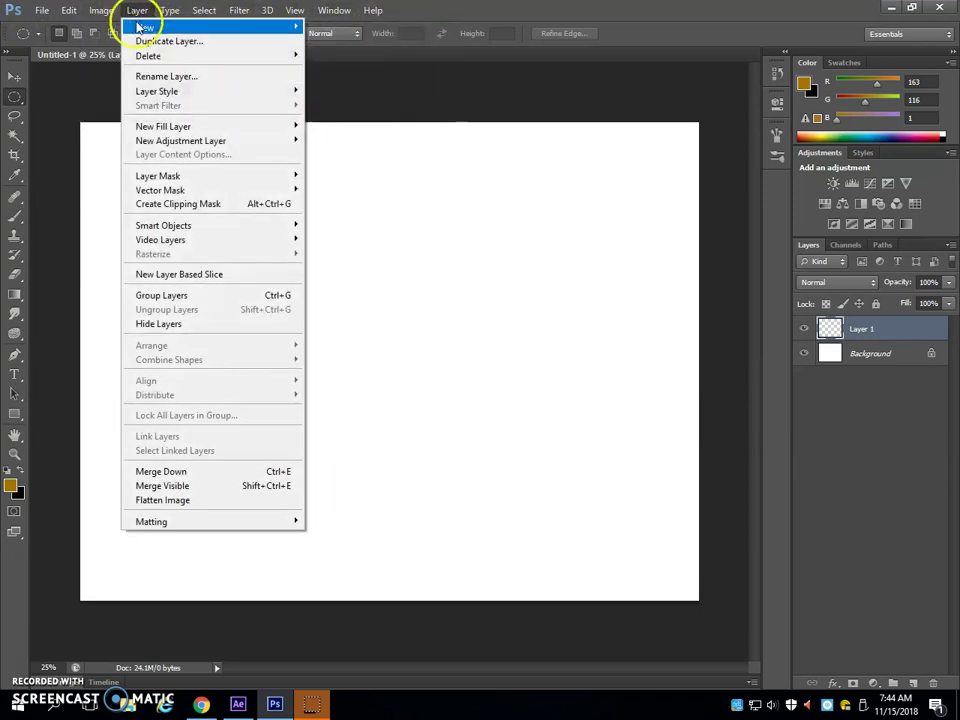
{"action": "mouse_move", "coordinate": [279, 28]}
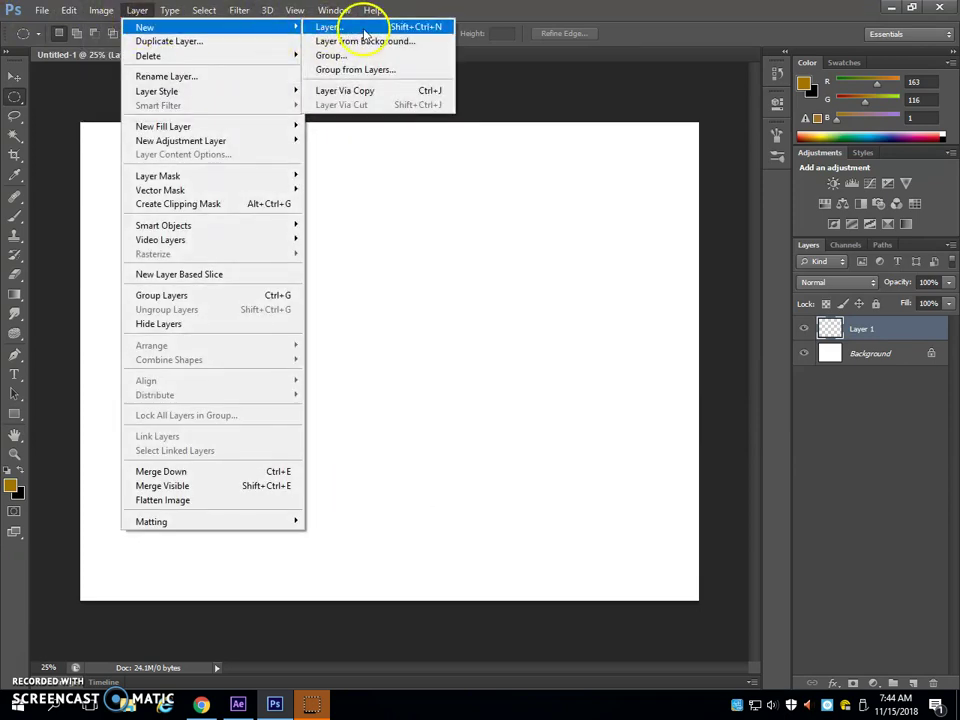
{"action": "key", "text": "Escape"}
{"action": "key", "text": "Escape"}
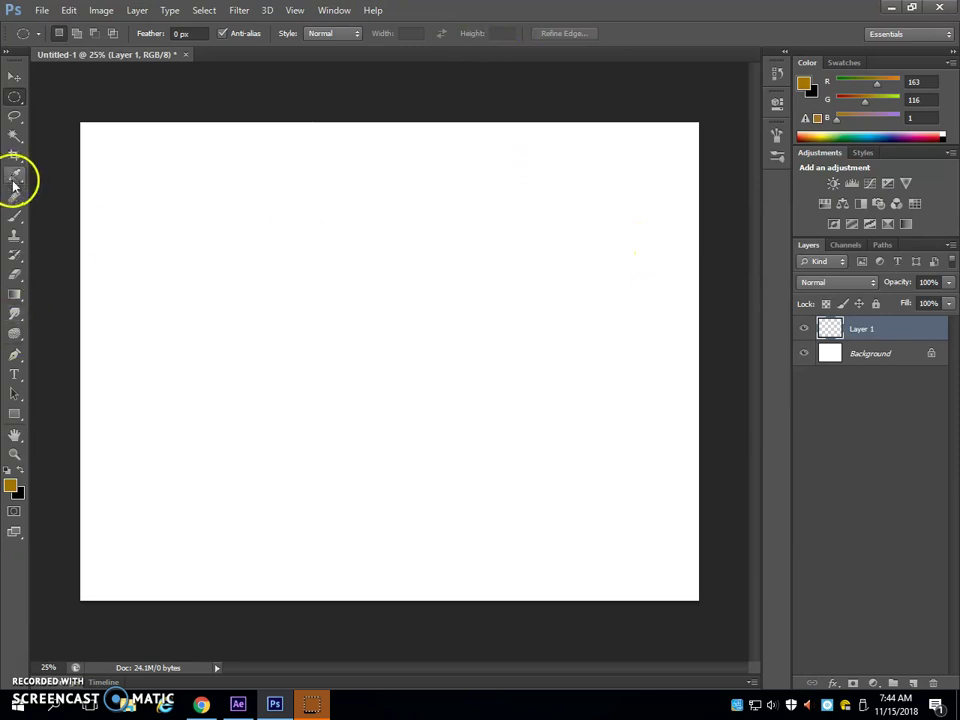
Step: Choose the Brush tool and set the brush size to 16 px
{"action": "left_click", "coordinate": [14, 214]}
{"action": "left_click", "coordinate": [77, 37]}
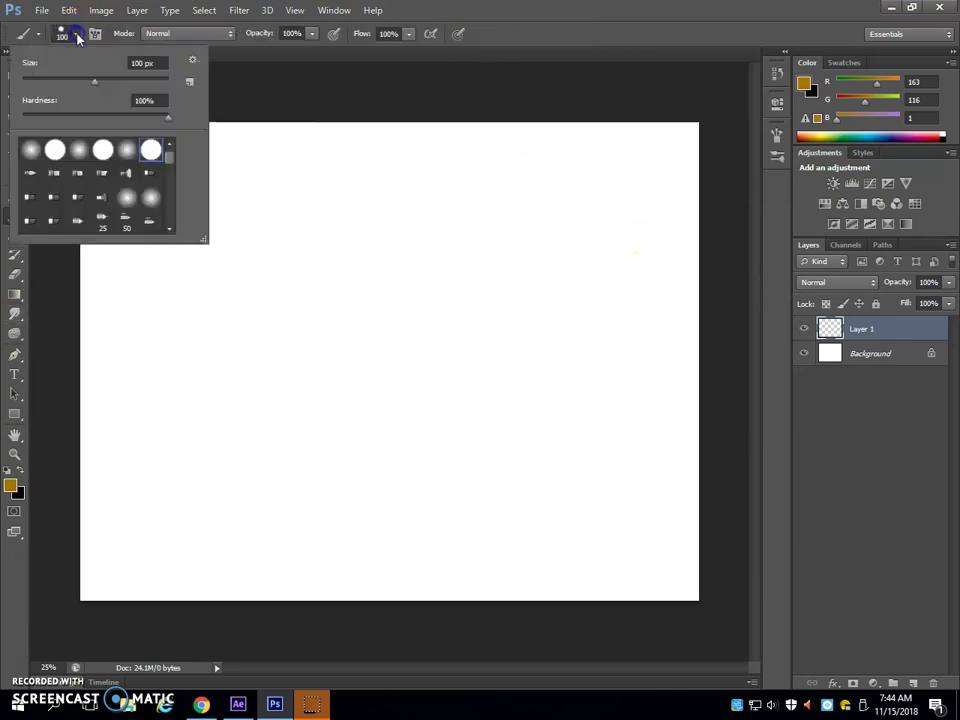
{"action": "left_click_drag", "start_coordinate": [63, 88], "coordinate": [33, 81]}
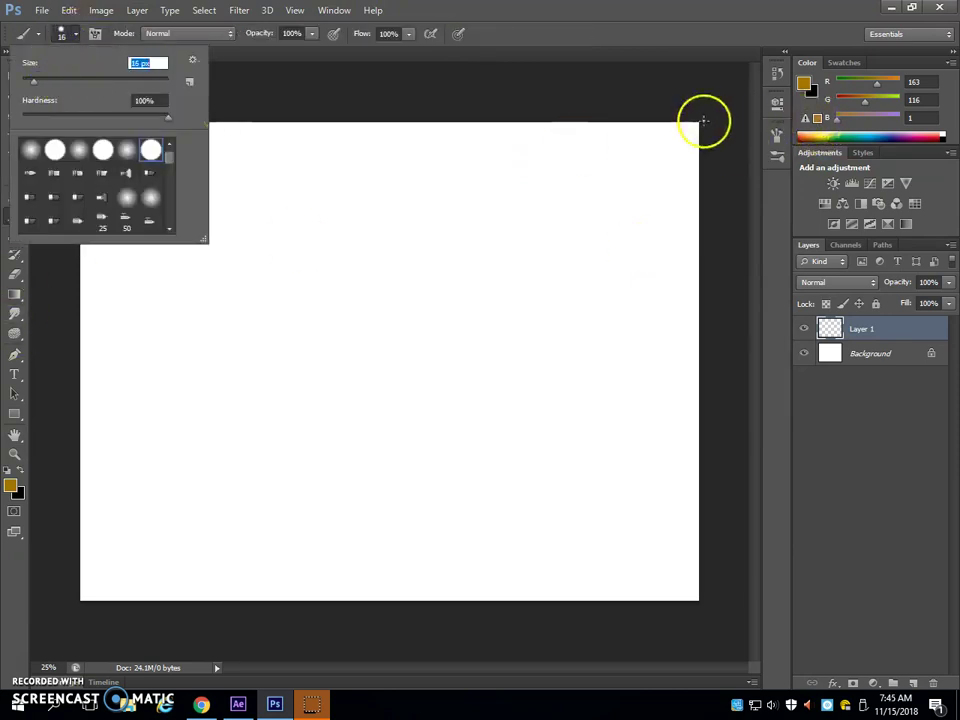
Step: Paint a freehand test stroke inward from the canvas's upper-right corner, then undo it
{"action": "mouse_move", "coordinate": [695, 126]}
{"action": "left_mouse_down"}
{"action": "mouse_move", "coordinate": [568, 251]}
{"action": "mouse_move", "coordinate": [537, 329]}
{"action": "left_mouse_up"}
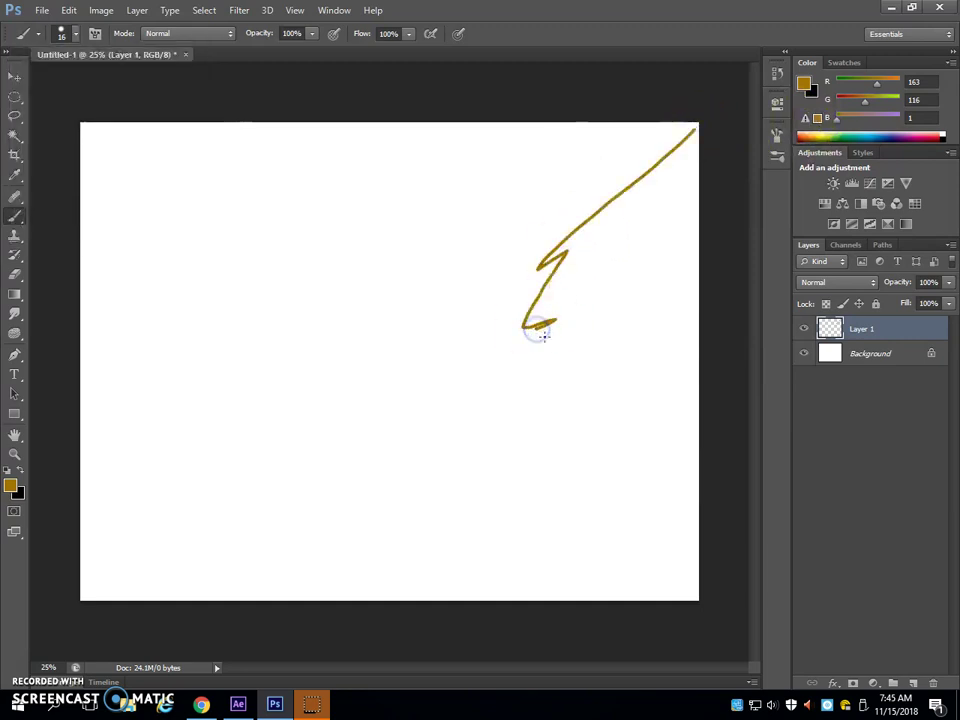
{"action": "left_click", "coordinate": [61, 37]}
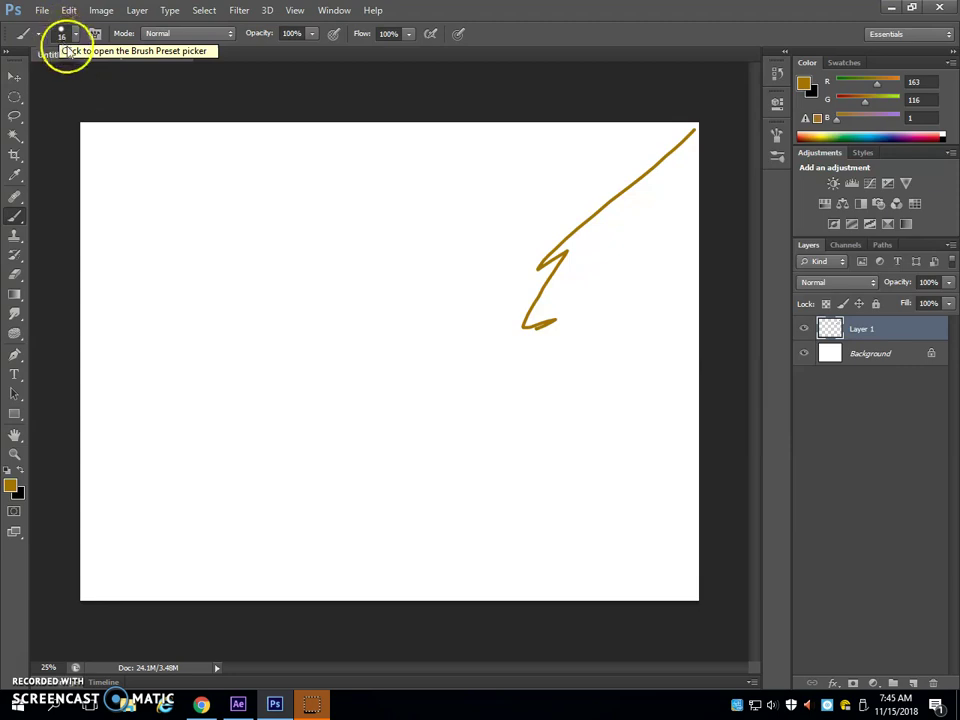
{"action": "left_click", "coordinate": [62, 34]}
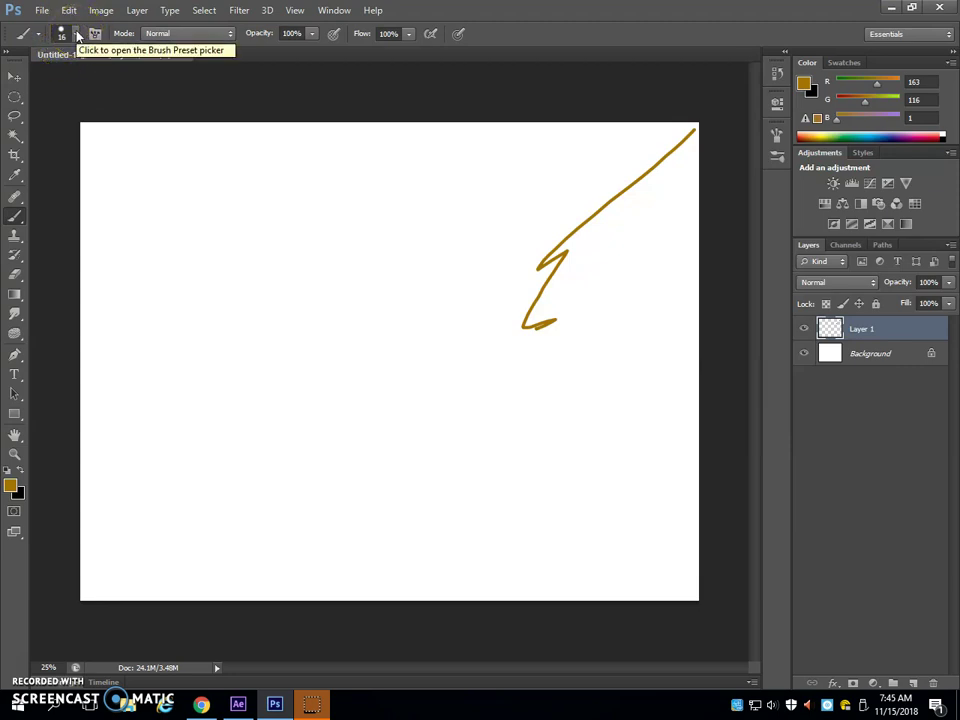
{"action": "key", "text": "ctrl+z"}
{"action": "mouse_move", "coordinate": [440, 160]}
{"action": "left_mouse_down"}
{"action": "mouse_move", "coordinate": [469, 189]}
{"action": "mouse_move", "coordinate": [439, 229]}
{"action": "mouse_move", "coordinate": [567, 269]}
{"action": "left_mouse_up"}
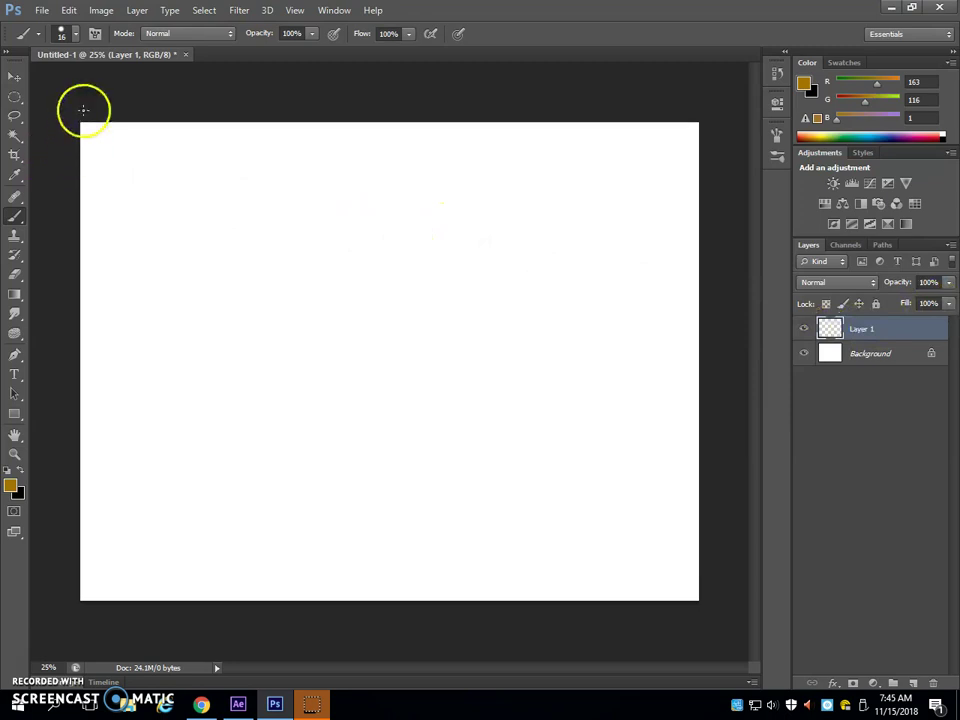
Step: Paint two straight diagonal brush lines connecting opposite corners of the canvas, so that they cross at its centre
{"action": "mouse_move", "coordinate": [80, 121]}
{"action": "left_mouse_down"}
{"action": "mouse_move", "coordinate": [146, 201]}
{"action": "mouse_move", "coordinate": [655, 563]}
{"action": "left_mouse_up"}
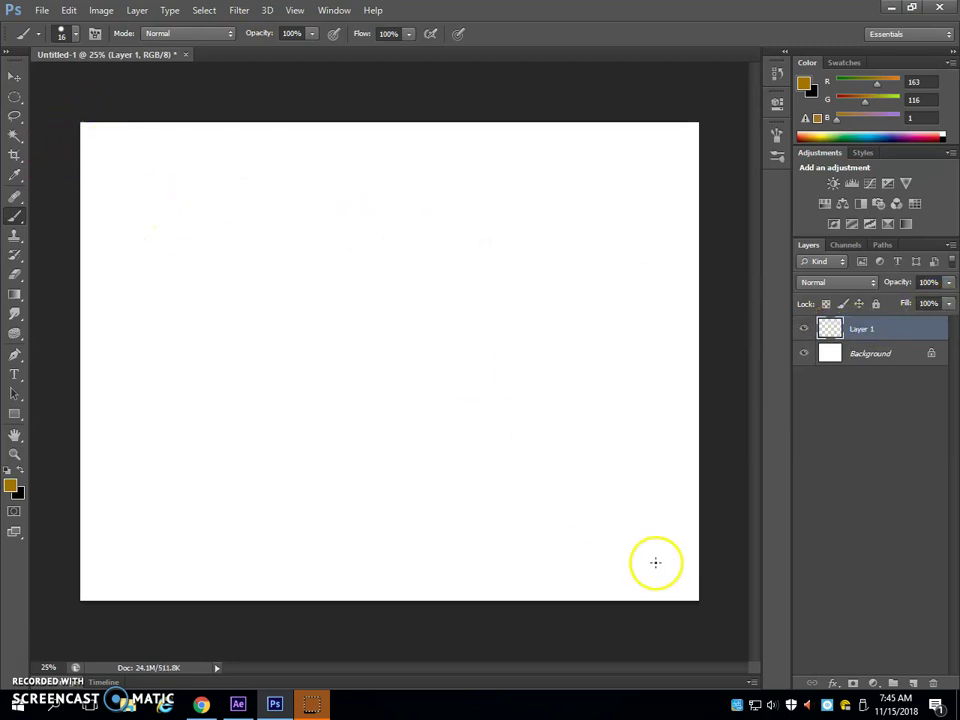
{"action": "left_click", "coordinate": [699, 599], "text": "shift"}
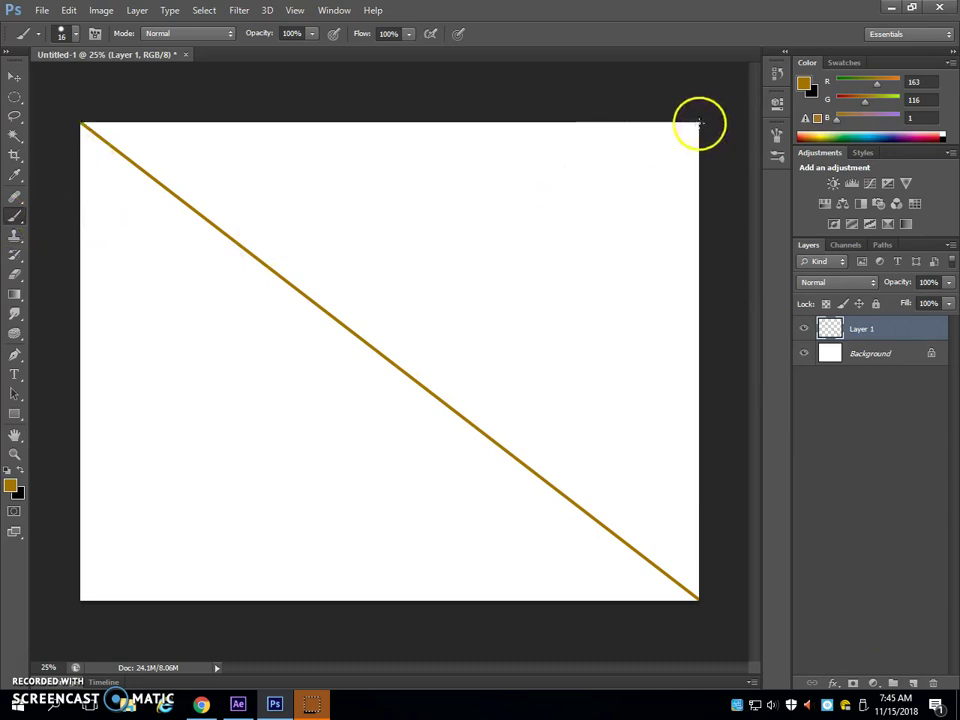
{"action": "left_click", "coordinate": [80, 600], "text": "shift"}
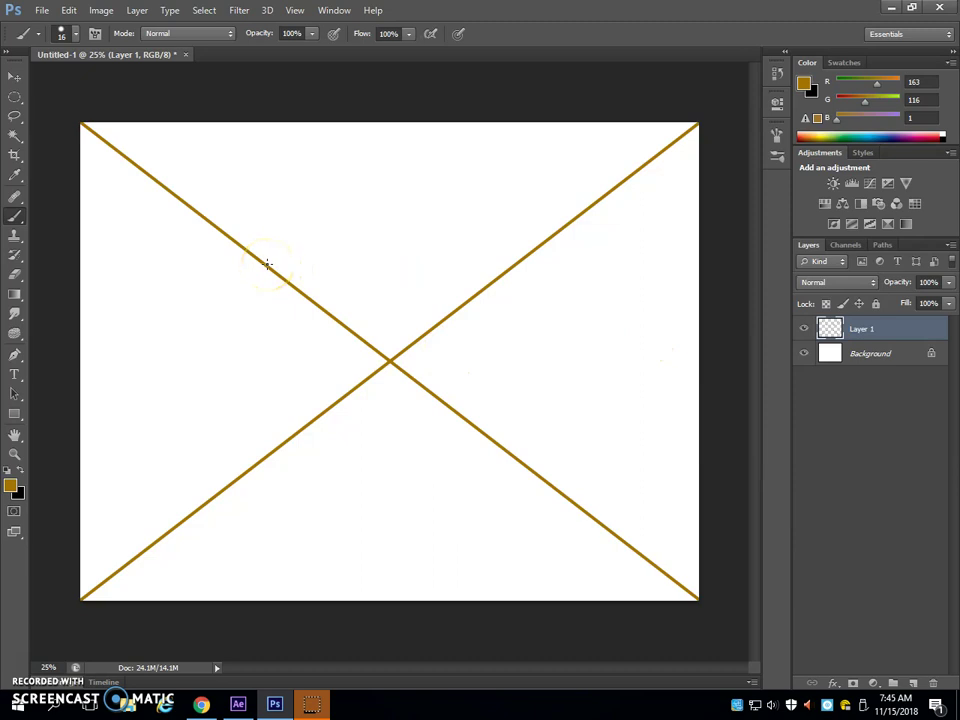
Step: Paint a rectangle of straight horizontal and vertical brush lines around the canvas centre, with its corners on the two diagonals
{"action": "mouse_move", "coordinate": [265, 262]}
{"action": "left_mouse_down"}
{"action": "mouse_move", "coordinate": [133, 169]}
{"action": "mouse_move", "coordinate": [195, 184]}
{"action": "mouse_move", "coordinate": [319, 283]}
{"action": "mouse_move", "coordinate": [153, 181]}
{"action": "mouse_move", "coordinate": [360, 324]}
{"action": "mouse_move", "coordinate": [94, 141]}
{"action": "mouse_move", "coordinate": [366, 349]}
{"action": "mouse_move", "coordinate": [244, 249]}
{"action": "mouse_move", "coordinate": [256, 257]}
{"action": "left_mouse_up"}
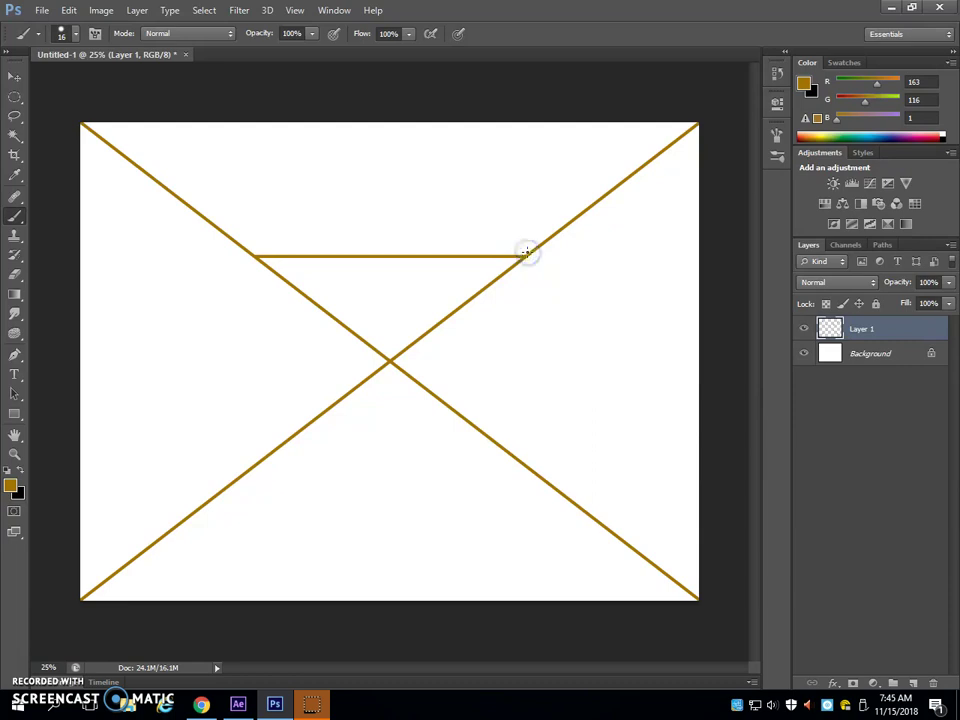
{"action": "left_click", "coordinate": [529, 254]}
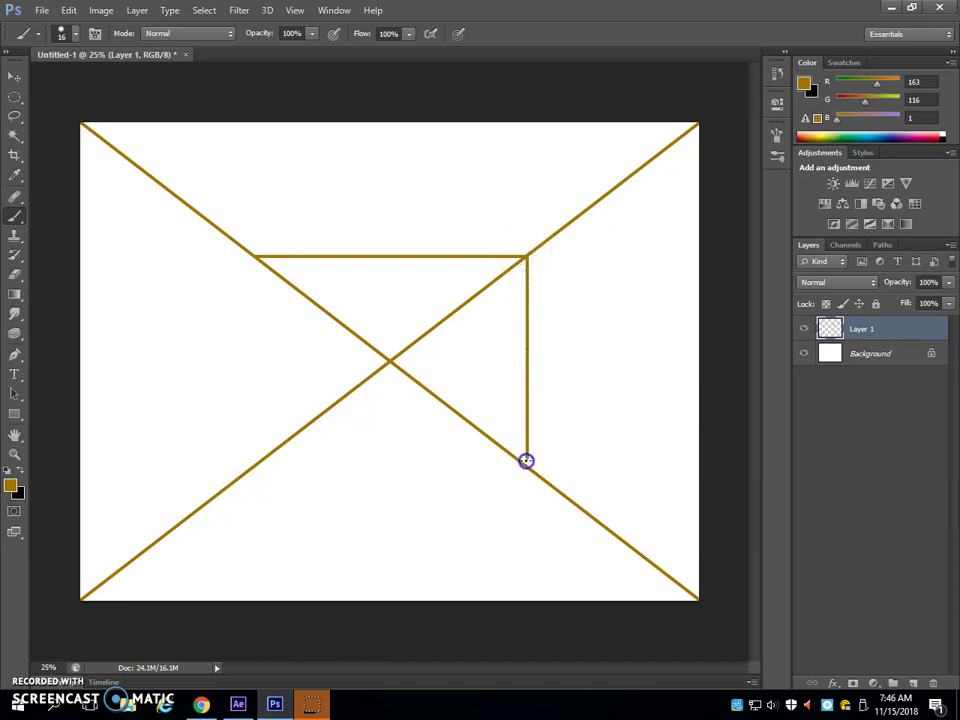
{"action": "left_click", "coordinate": [313, 465], "text": "shift"}
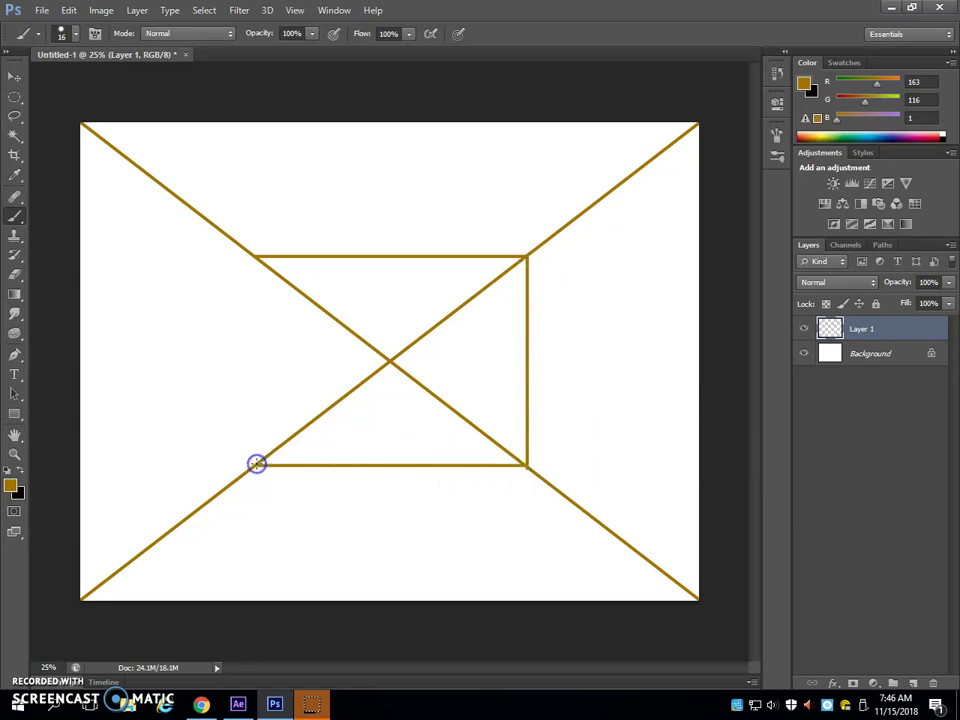
{"action": "left_click_drag", "start_coordinate": [257, 464], "coordinate": [263, 297]}
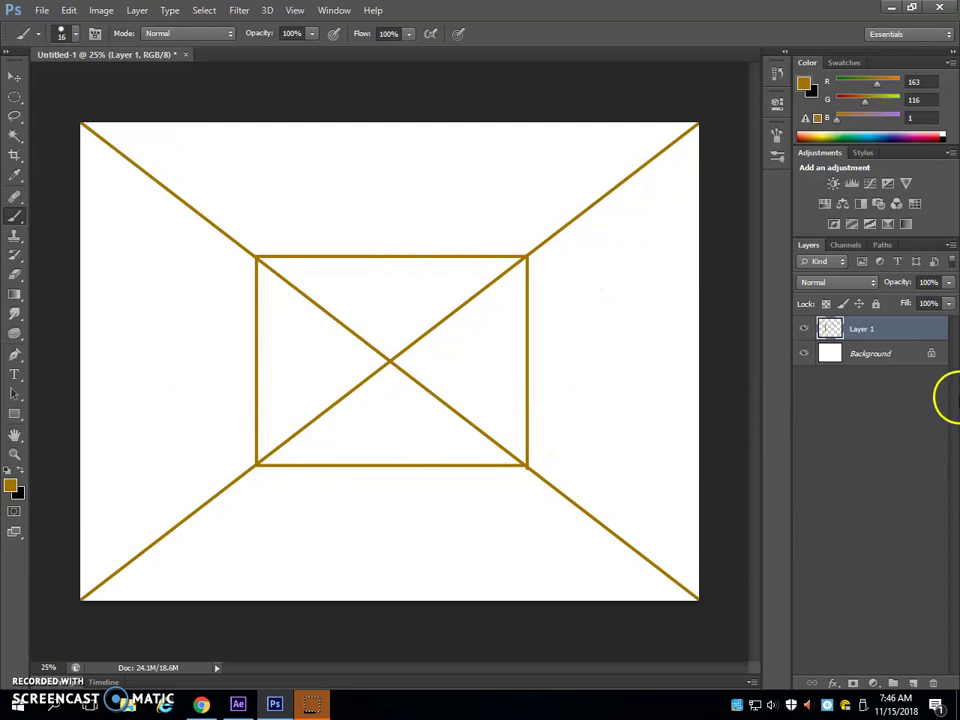
Step: Copy the Artex scroll wall texture image from the Google results in Chrome and paste it into the Photoshop document
{"action": "double_click", "coordinate": [862, 330]}
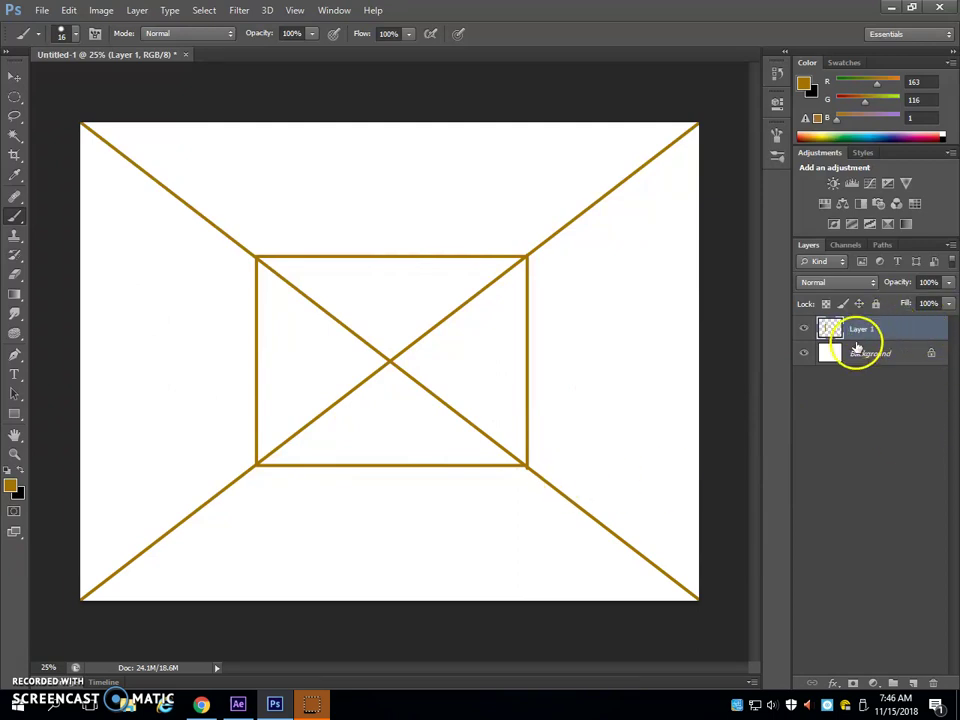
{"action": "key", "text": "alt+Tab"}
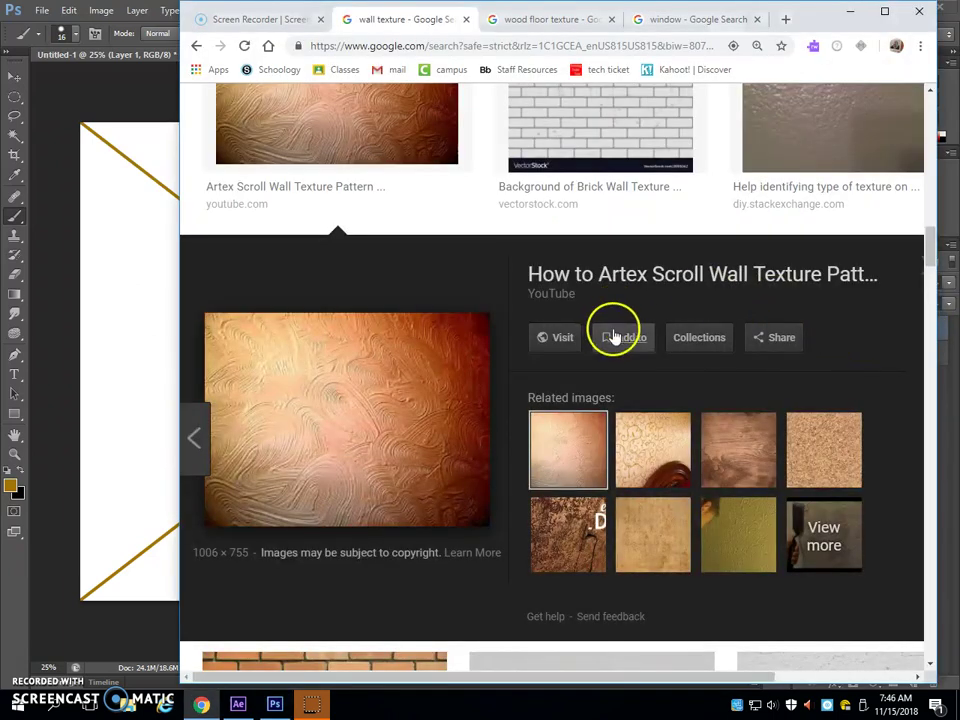
{"action": "right_click", "coordinate": [378, 365]}
{"action": "left_click", "coordinate": [460, 520]}
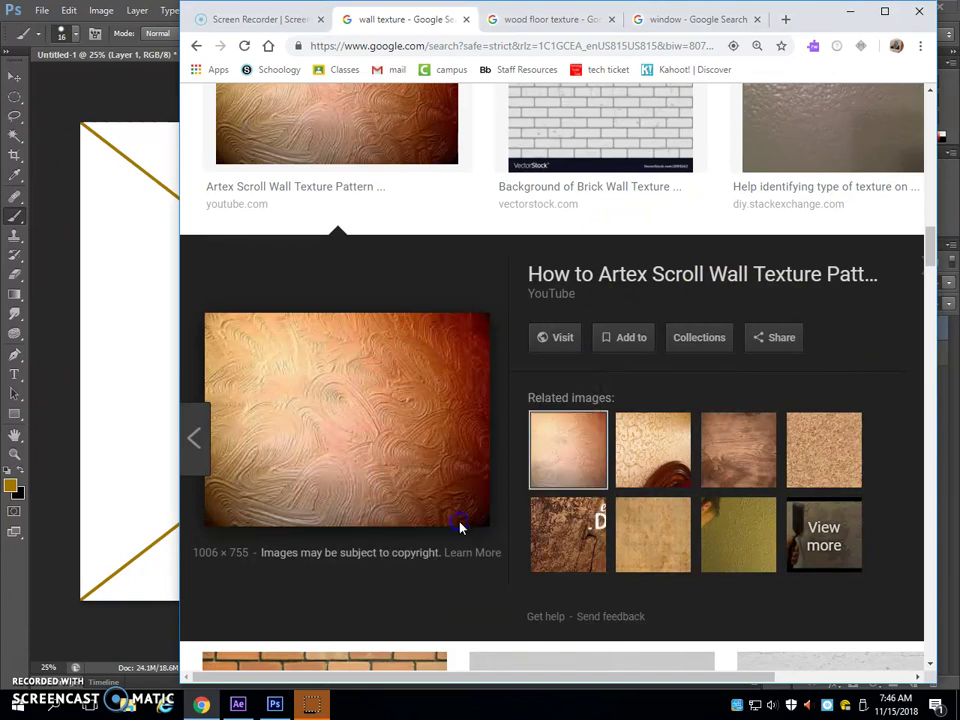
{"action": "key", "text": "alt+Tab"}
{"action": "key", "text": "ctrl+v"}
Step: Move the pasted wall texture from the canvas centre into the left wall area with the Move tool
{"action": "left_click", "coordinate": [422, 388], "text": "ctrl"}
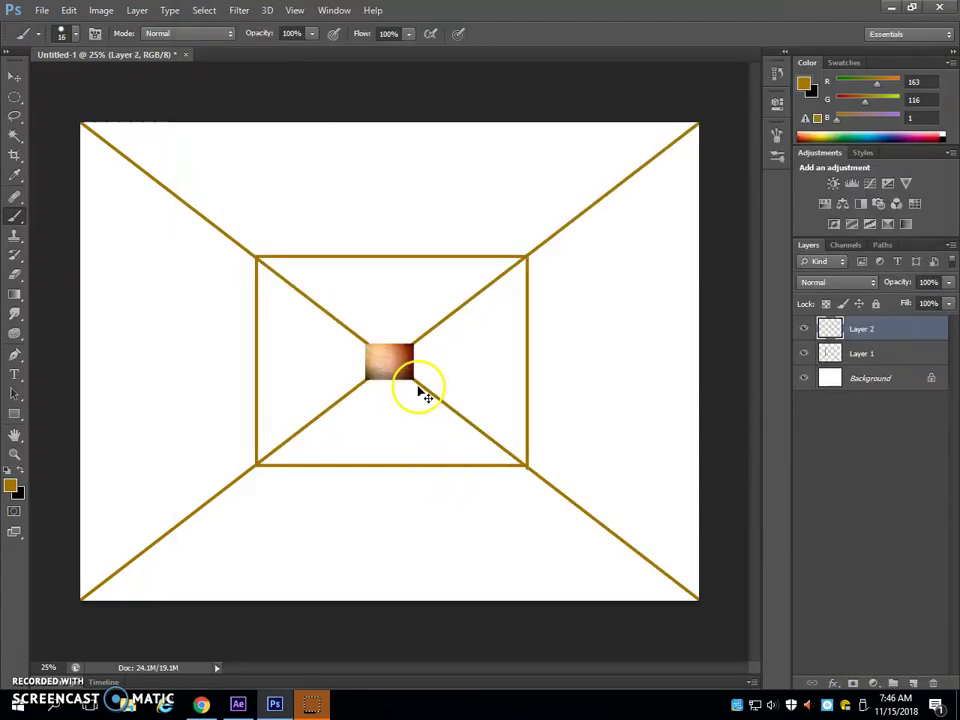
{"action": "left_click", "coordinate": [14, 77]}
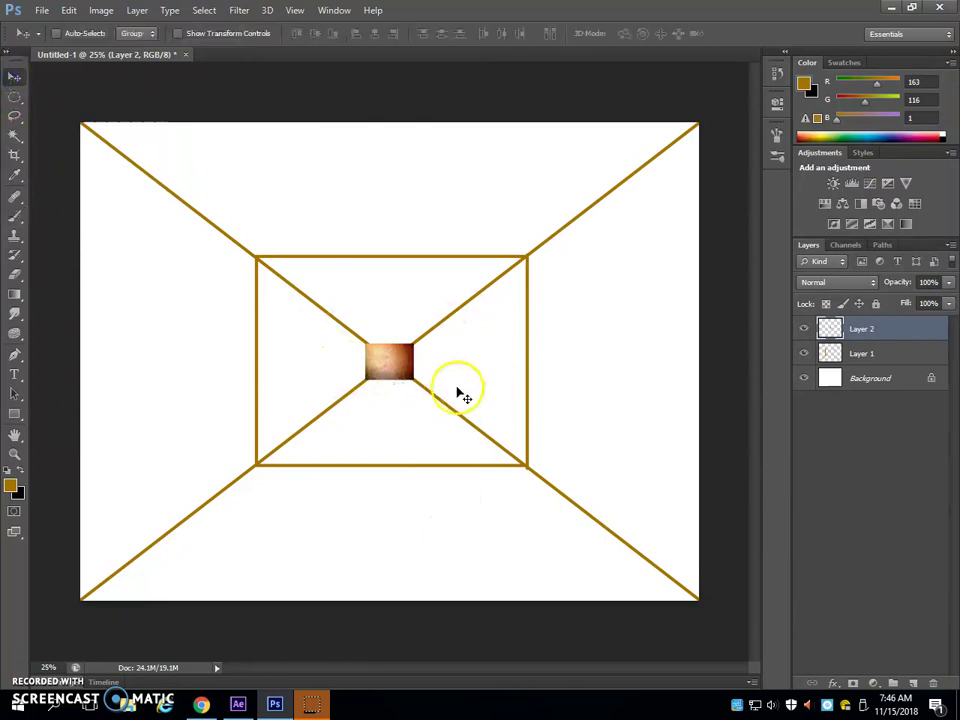
{"action": "left_click_drag", "start_coordinate": [382, 369], "coordinate": [163, 358]}
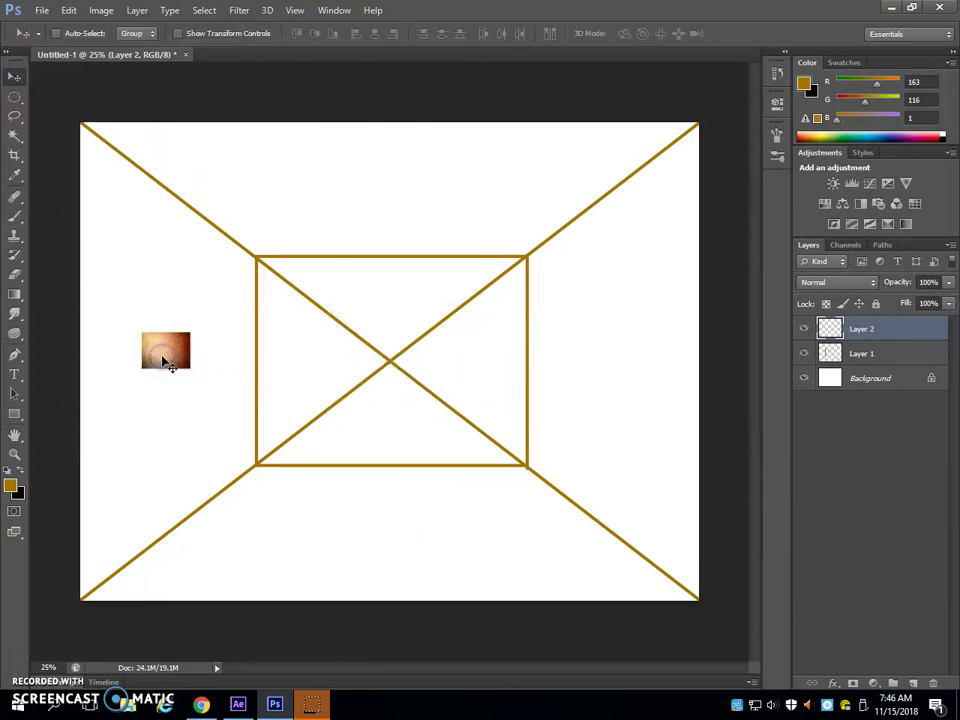
Step: Distort the wall texture on Layer 2 so its four corners match the left wall's guide-line corners, and apply the transform
{"action": "key", "text": "ctrl+t"}
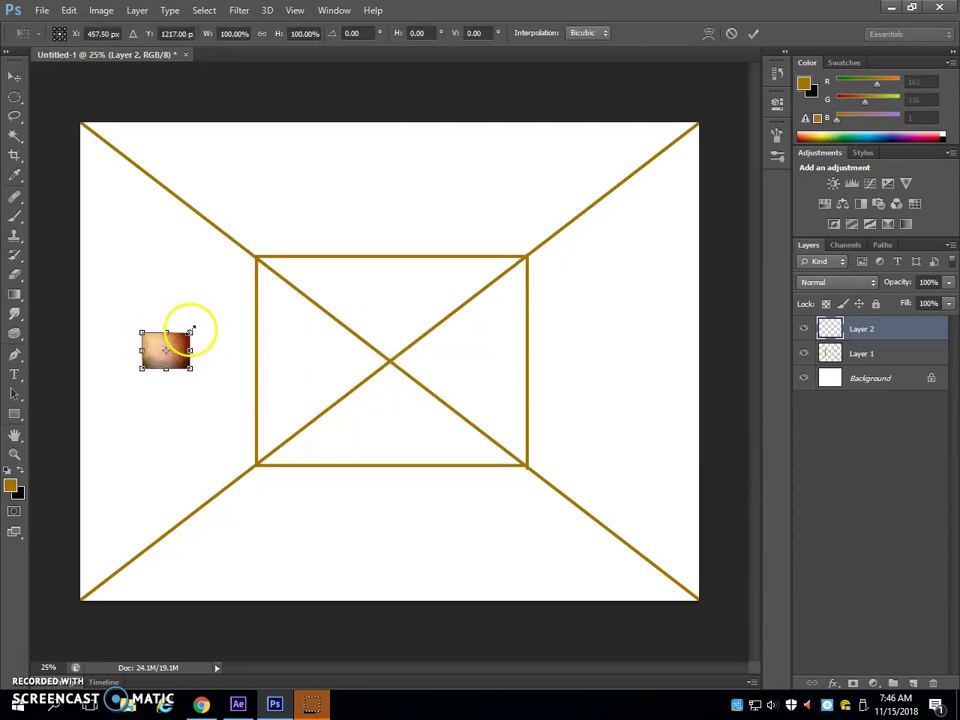
{"action": "left_click_drag", "start_coordinate": [191, 330], "coordinate": [258, 262]}
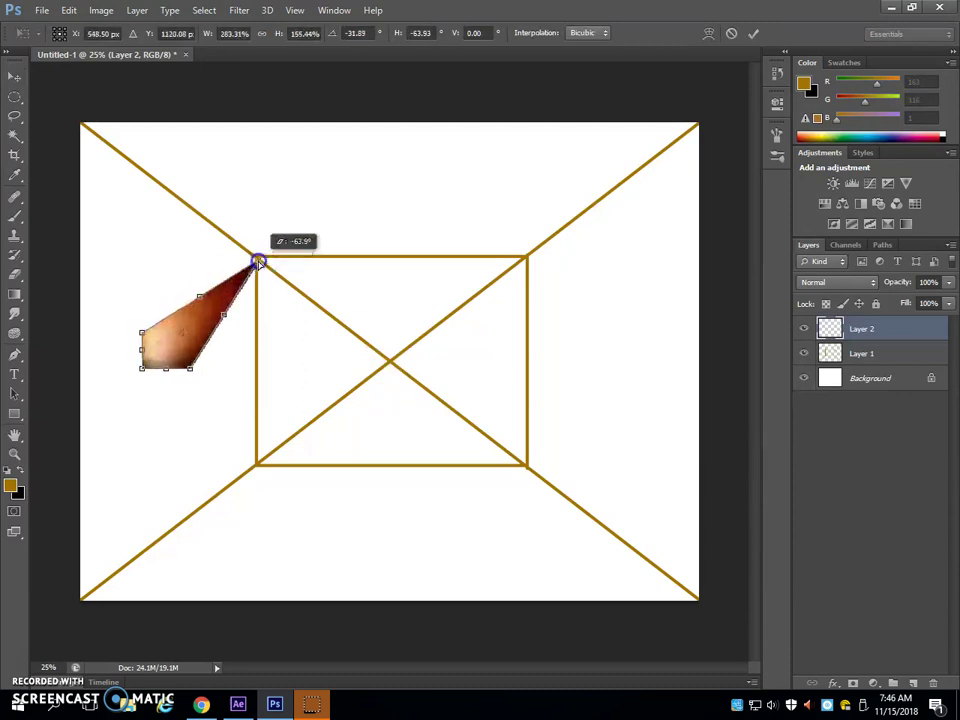
{"action": "left_click_drag", "start_coordinate": [190, 368], "coordinate": [257, 463]}
{"action": "left_click_drag", "start_coordinate": [142, 369], "coordinate": [80, 598]}
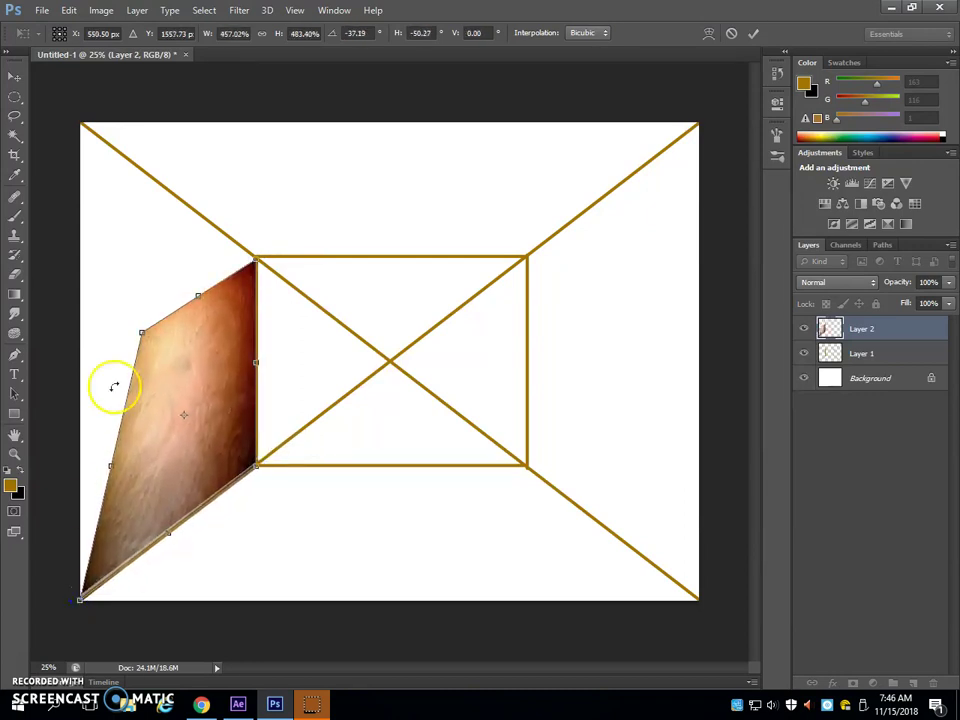
{"action": "left_click_drag", "start_coordinate": [141, 332], "coordinate": [80, 125]}
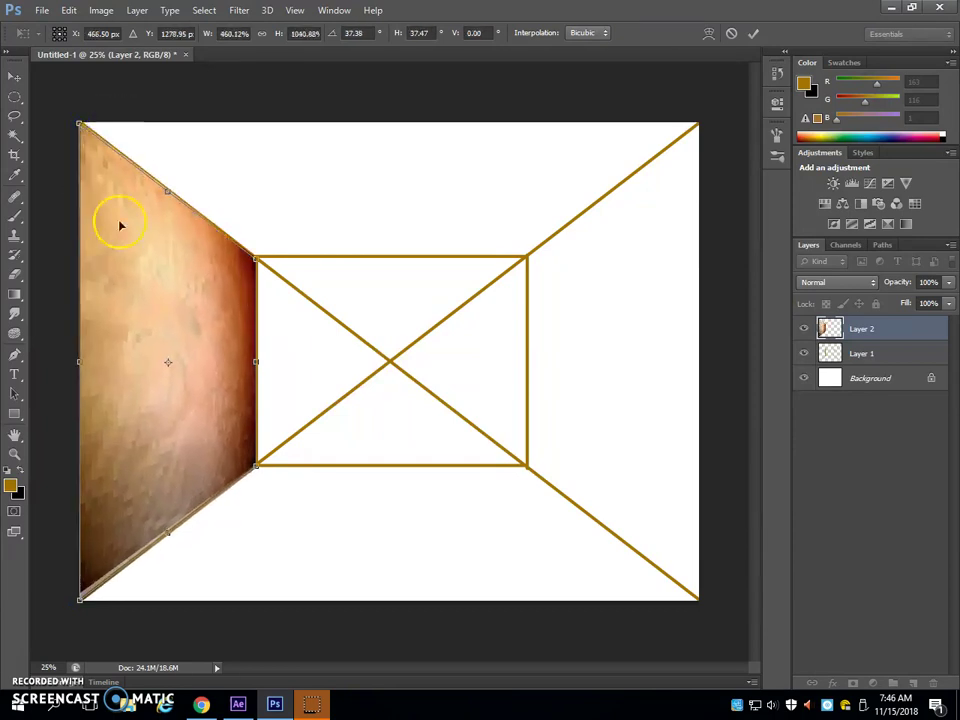
{"action": "mouse_move", "coordinate": [79, 599]}
{"action": "left_mouse_down"}
{"action": "mouse_move", "coordinate": [81, 611]}
{"action": "mouse_move", "coordinate": [79, 600]}
{"action": "left_mouse_up"}
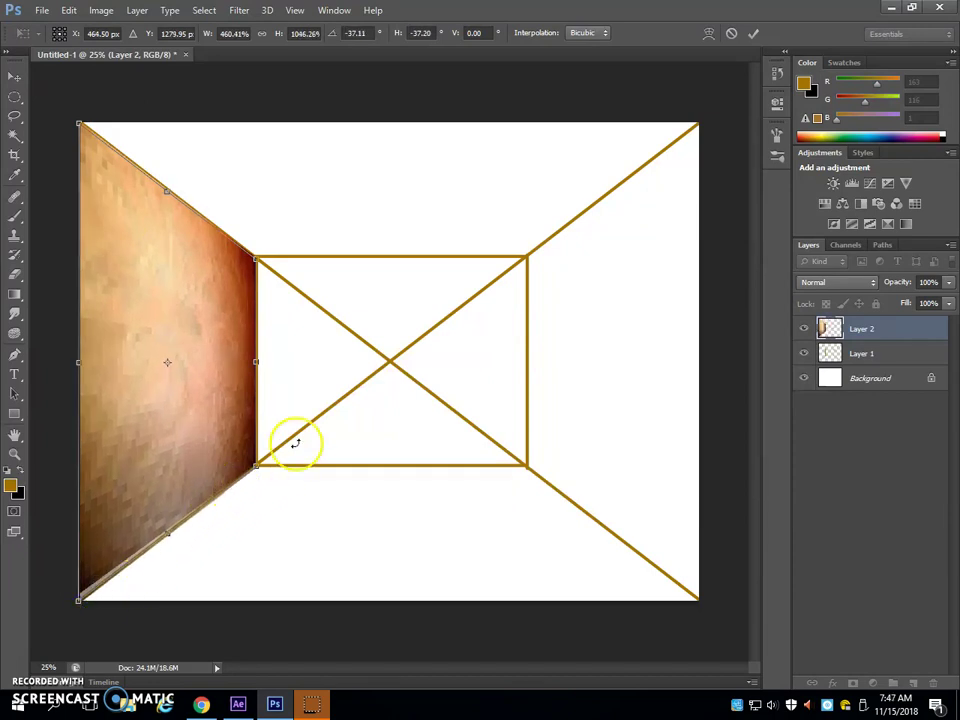
{"action": "left_click", "coordinate": [752, 34]}
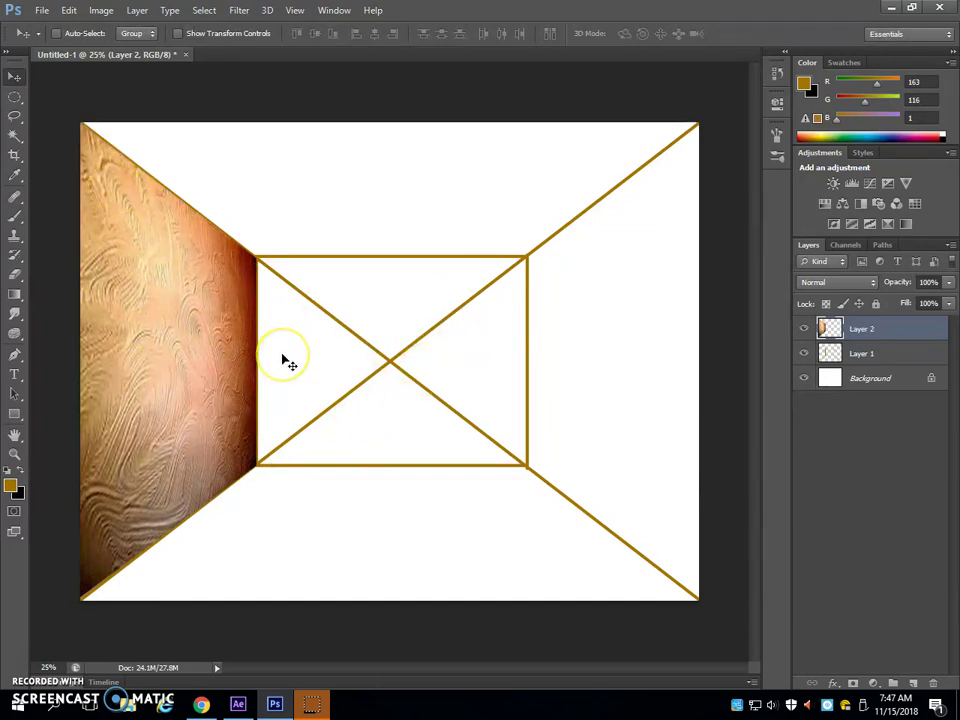
Step: Paste the wall texture again, distorted to fit the right wall's guide-line corners, and move Layer 1 above both wall texture layers
{"action": "key", "text": "ctrl+v"}
{"action": "key", "text": "ctrl+t"}
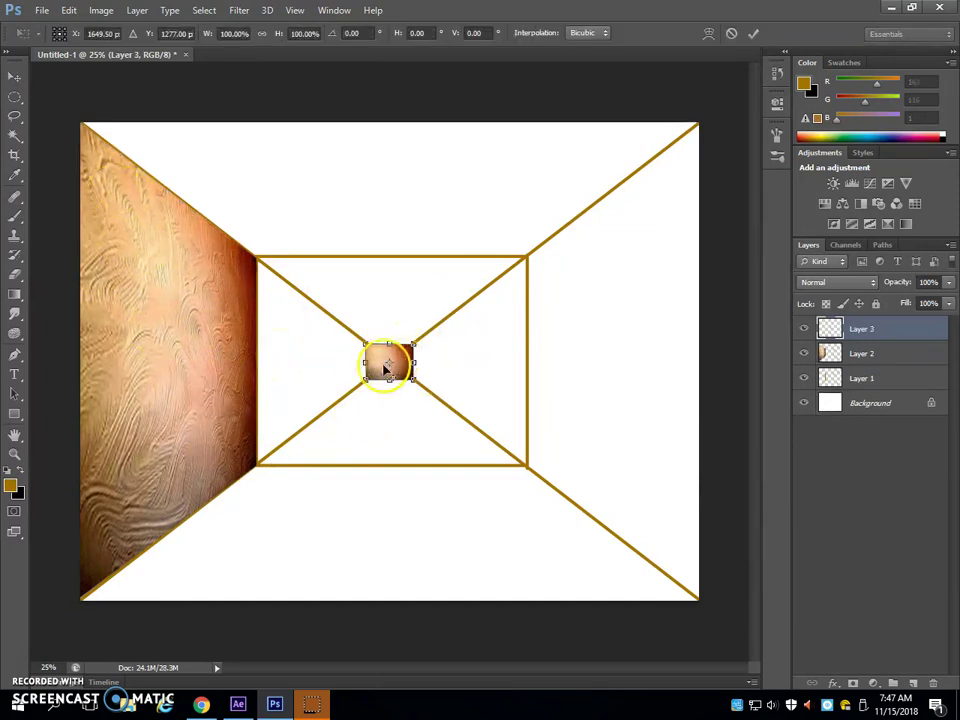
{"action": "left_click_drag", "start_coordinate": [388, 365], "coordinate": [527, 255]}
{"action": "left_click_drag", "start_coordinate": [561, 349], "coordinate": [527, 471]}
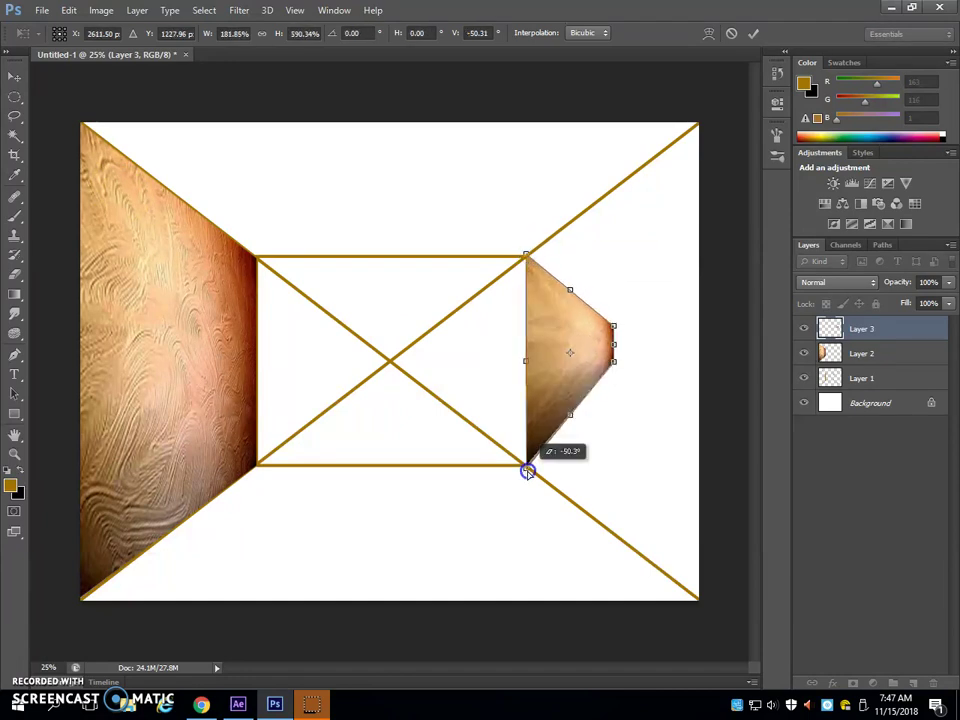
{"action": "left_click_drag", "start_coordinate": [613, 360], "coordinate": [699, 597]}
{"action": "mouse_move", "coordinate": [613, 326]}
{"action": "left_mouse_down"}
{"action": "mouse_move", "coordinate": [621, 347]}
{"action": "mouse_move", "coordinate": [613, 328]}
{"action": "left_mouse_up"}
{"action": "left_click_drag", "start_coordinate": [717, 104], "coordinate": [696, 124]}
{"action": "left_click", "coordinate": [833, 328]}
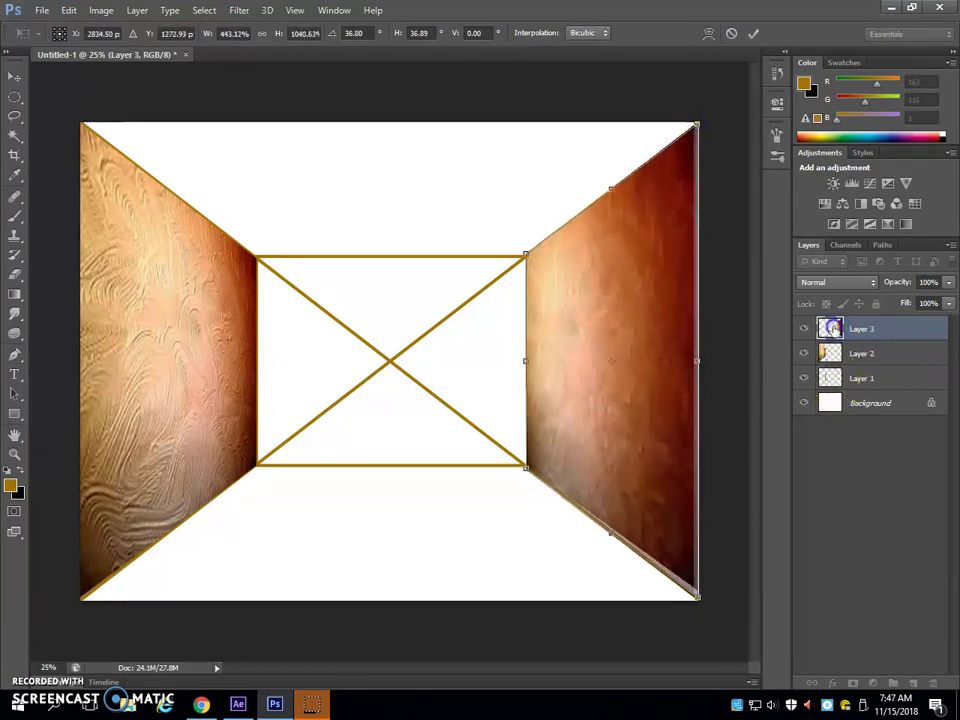
{"action": "left_click_drag", "start_coordinate": [850, 378], "coordinate": [853, 326]}
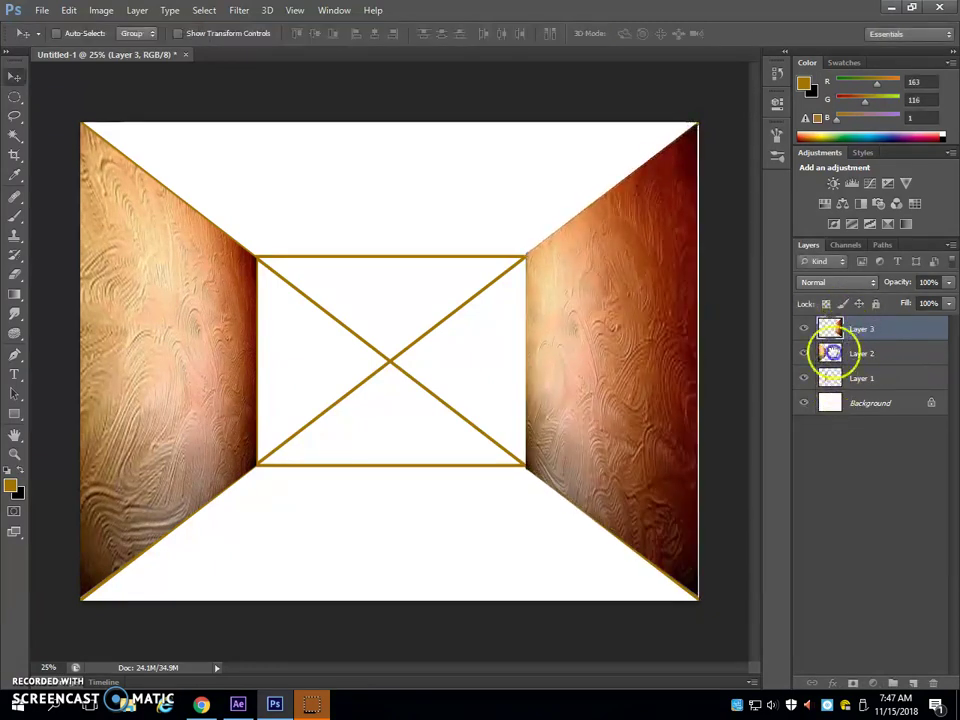
Step: Copy the Wooden Floor Texture image from the Google results in Chrome, paste it into the Photoshop document and move it into the floor area
{"action": "key", "text": "alt+Tab"}
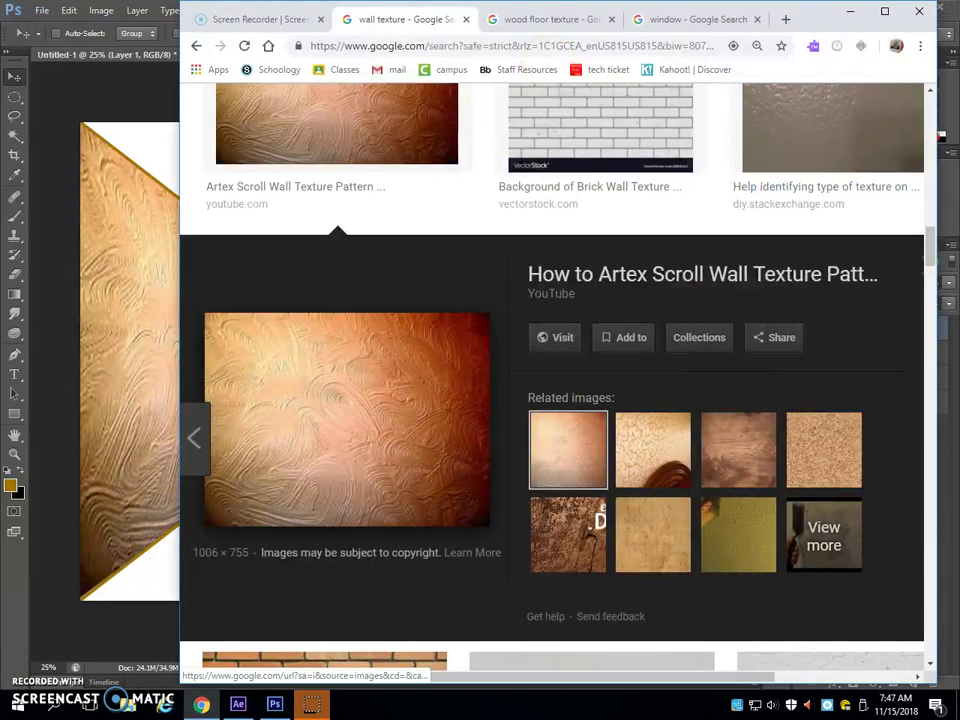
{"action": "left_click", "coordinate": [560, 20]}
{"action": "right_click", "coordinate": [388, 455]}
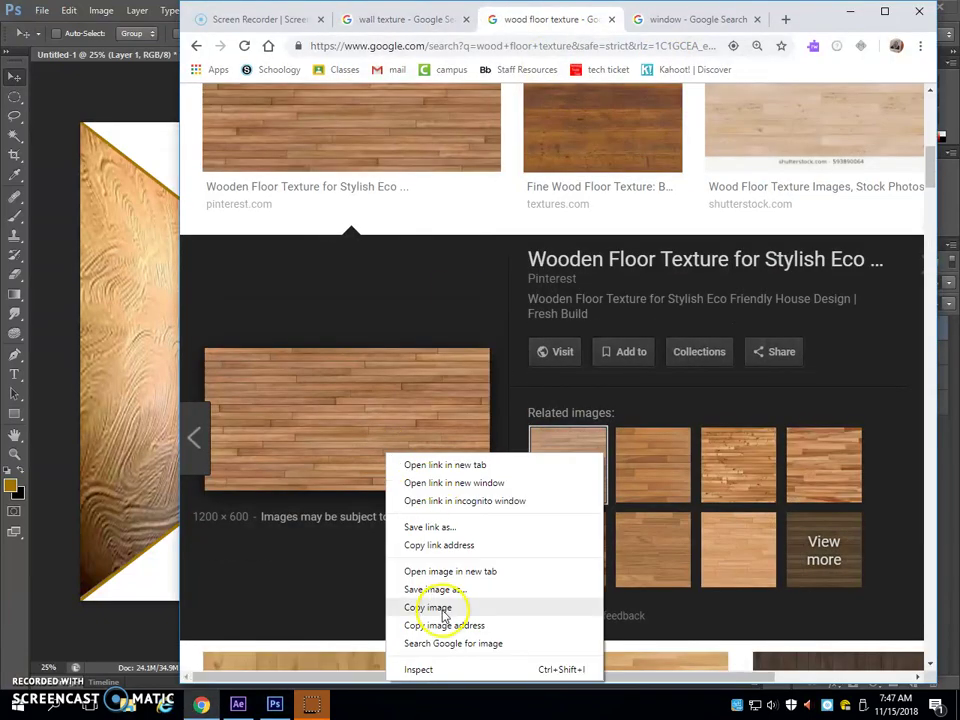
{"action": "left_click", "coordinate": [440, 609]}
{"action": "key", "text": "alt+Tab"}
{"action": "key", "text": "ctrl+v"}
{"action": "left_click_drag", "start_coordinate": [364, 364], "coordinate": [362, 516]}
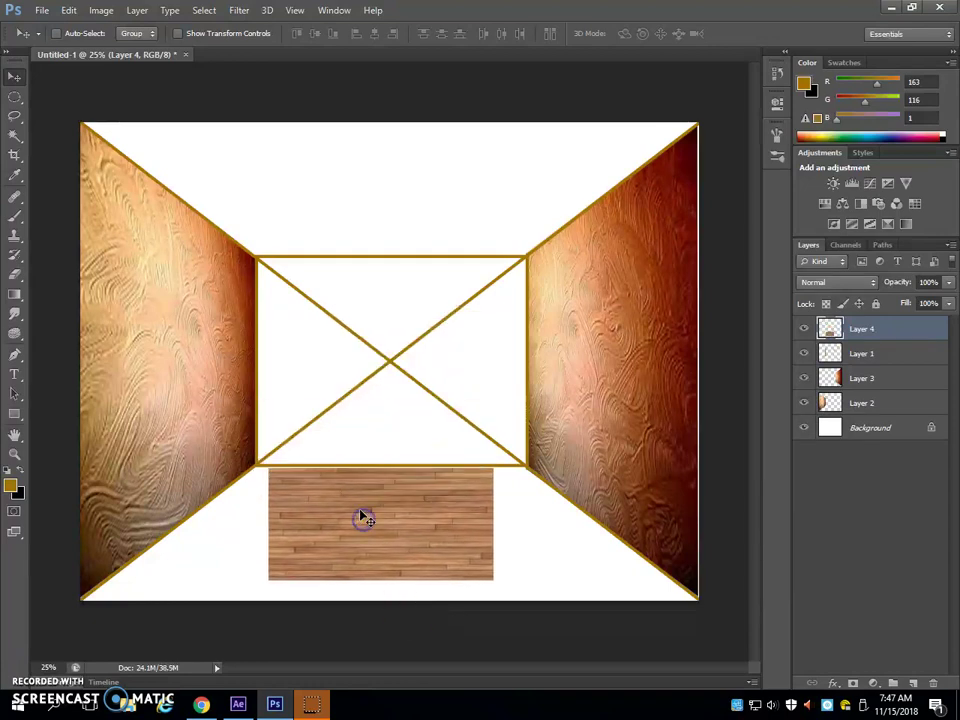
Step: Distort the wood floor texture so its four corners match the floor's guide-line corners, and apply the transform
{"action": "key", "text": "ctrl+t"}
{"action": "left_click_drag", "start_coordinate": [266, 468], "coordinate": [256, 466]}
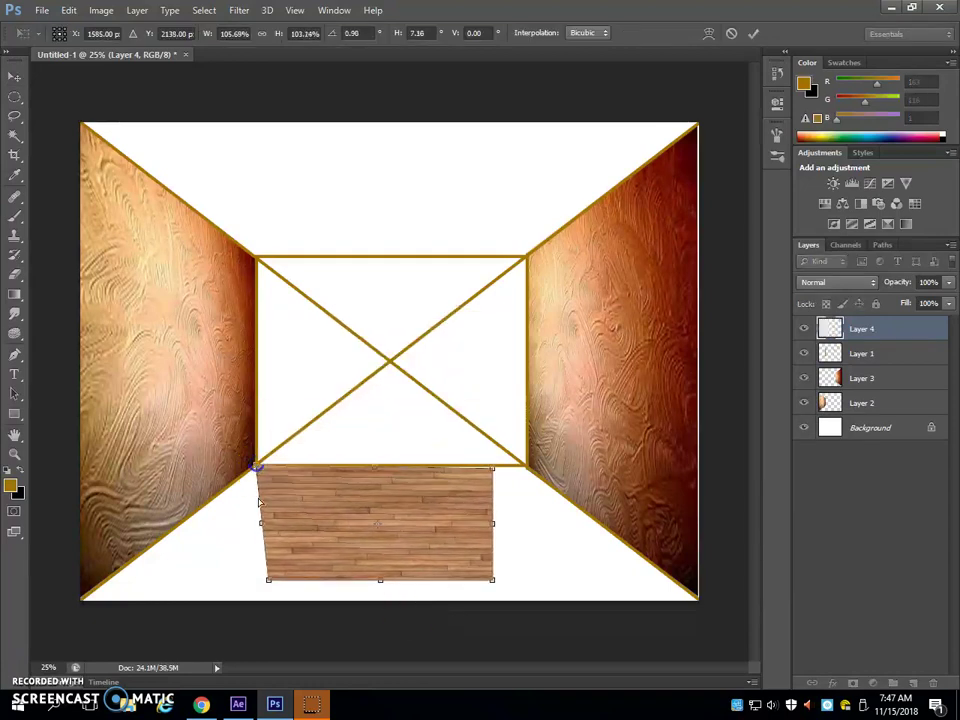
{"action": "left_click_drag", "start_coordinate": [268, 583], "coordinate": [78, 600]}
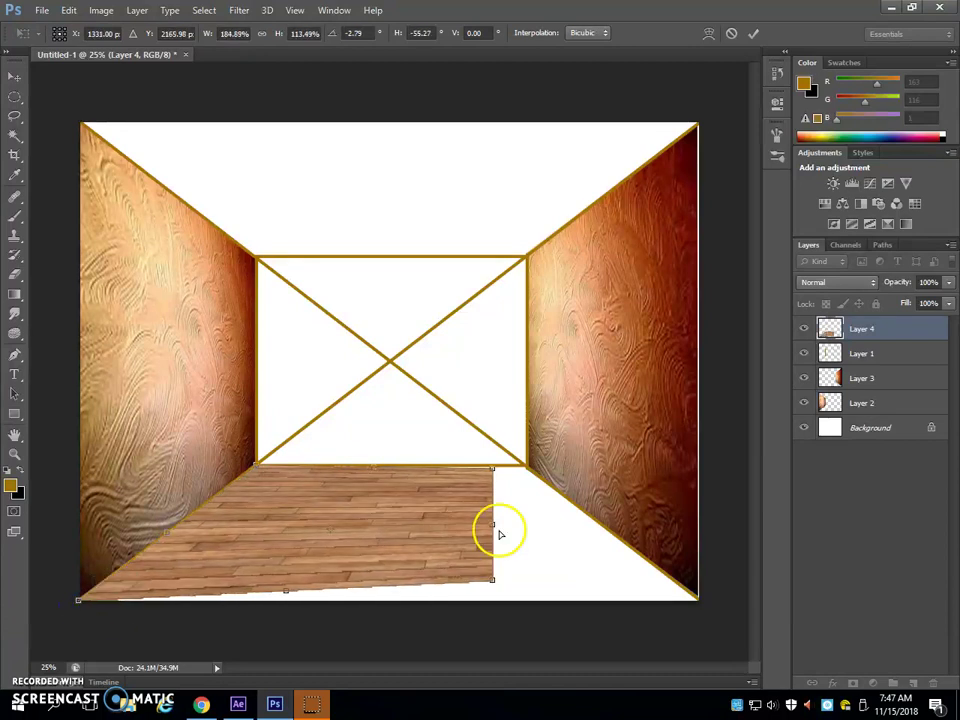
{"action": "left_click_drag", "start_coordinate": [494, 468], "coordinate": [525, 464]}
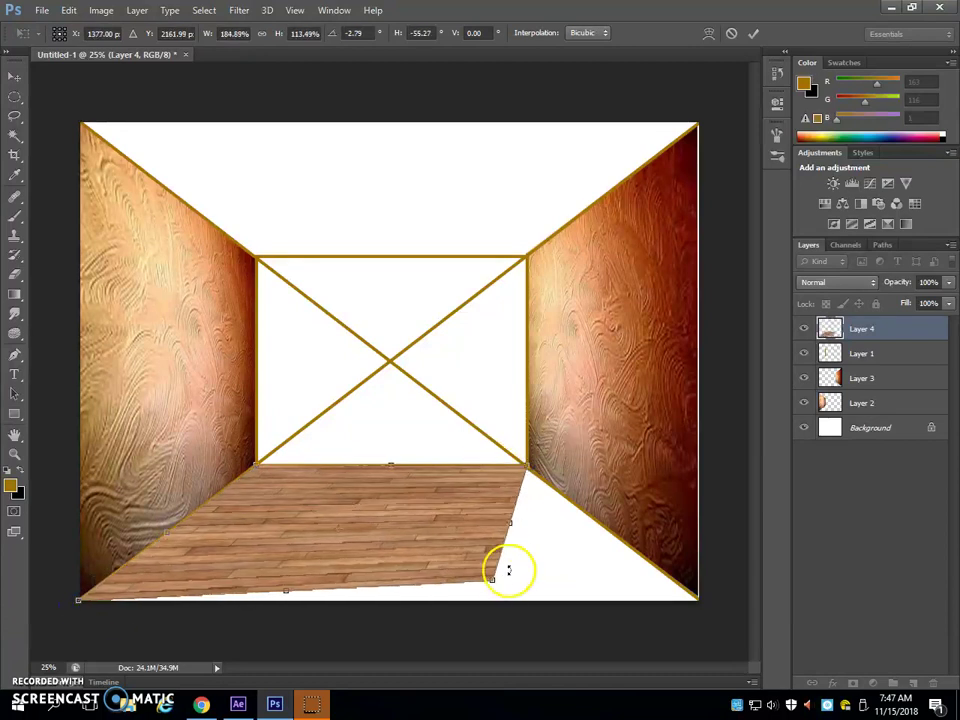
{"action": "left_click_drag", "start_coordinate": [493, 580], "coordinate": [697, 598]}
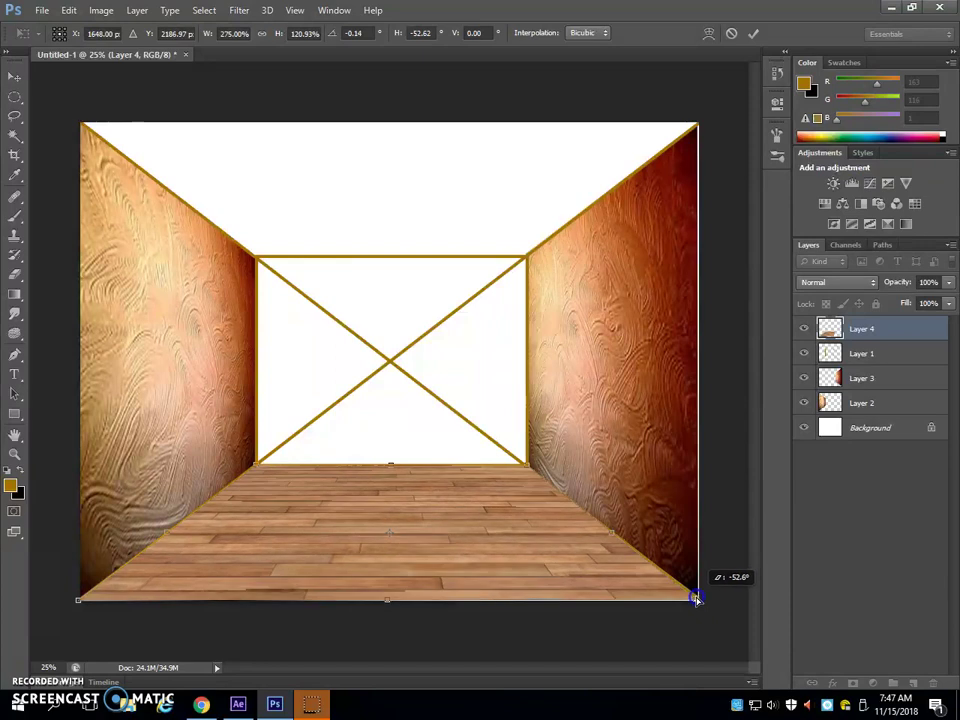
{"action": "key", "text": "Return"}
Step: Look at the Double-Hung window image in Chrome's window search results and return to Photoshop
{"action": "key", "text": "alt+Tab"}
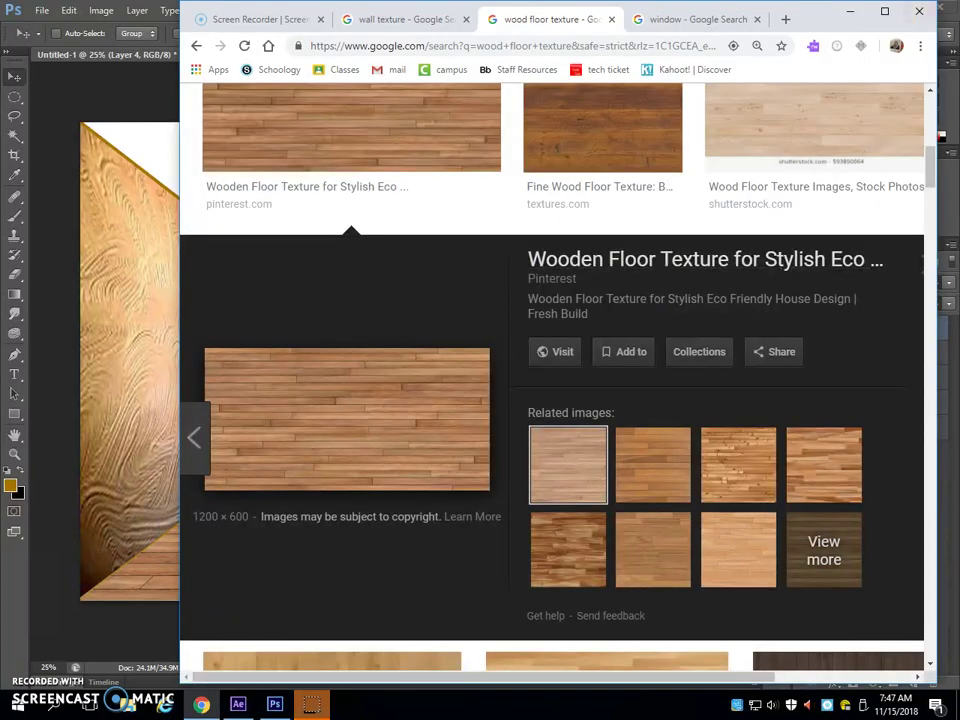
{"action": "left_click", "coordinate": [688, 16]}
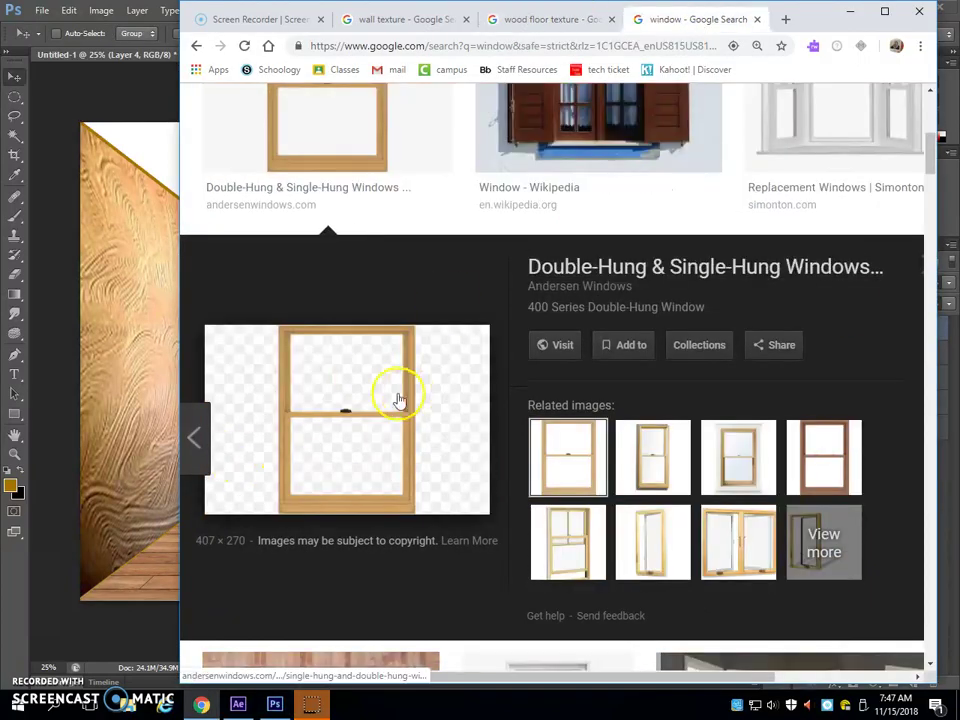
{"action": "left_click", "coordinate": [101, 90]}
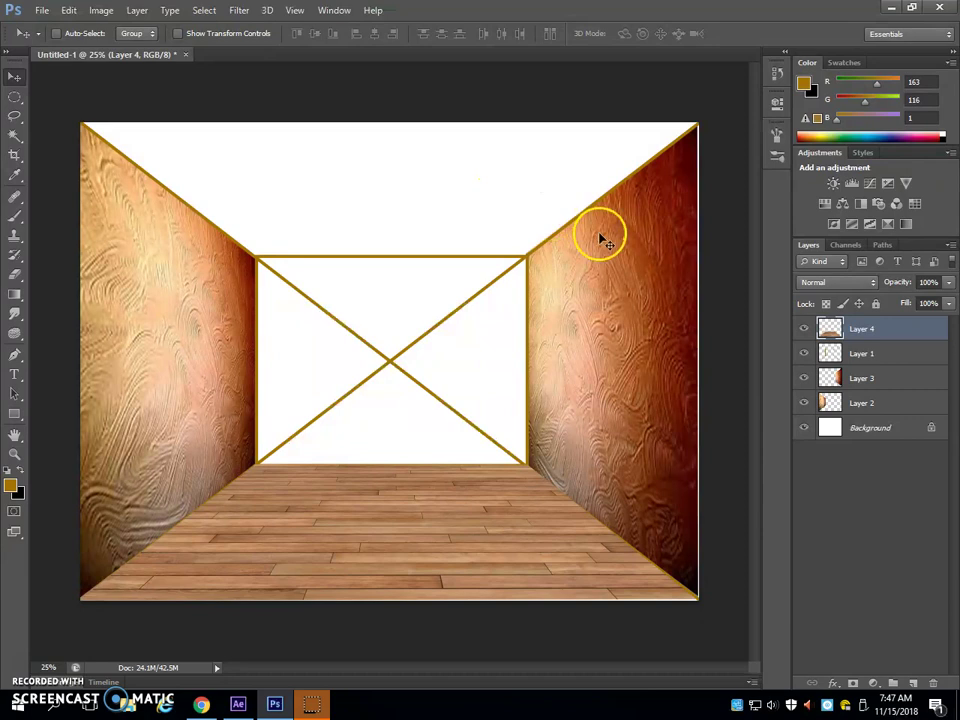
Step: Move Layer 1 with the guide lines to the top of the layer stack and rename it "lines"
{"action": "left_click_drag", "start_coordinate": [830, 353], "coordinate": [862, 330]}
{"action": "left_click", "coordinate": [866, 330]}
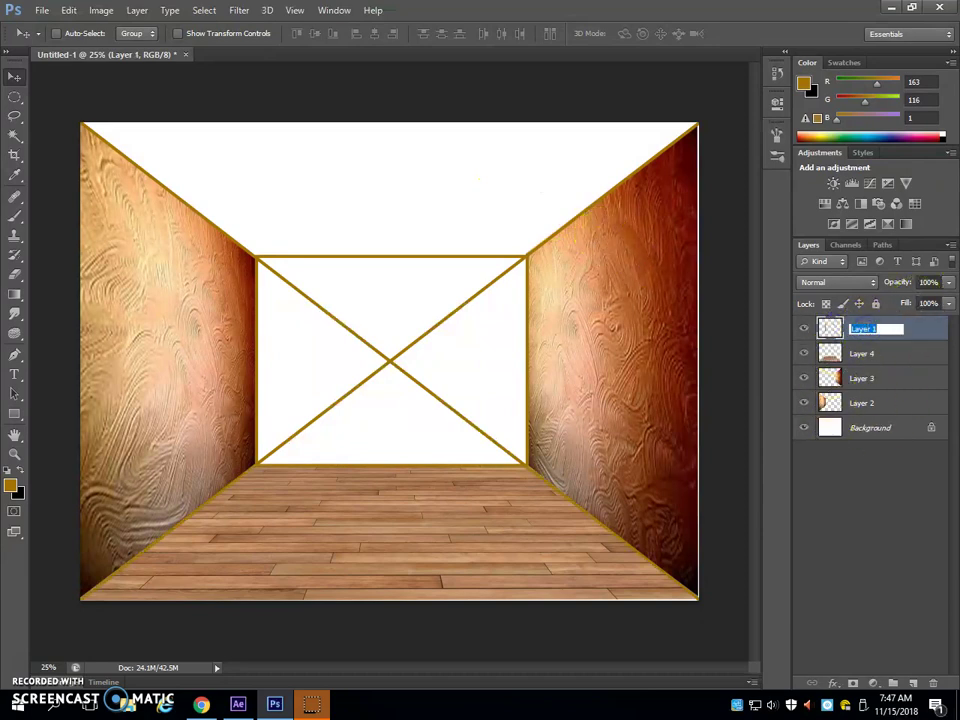
{"action": "key", "text": "Return"}
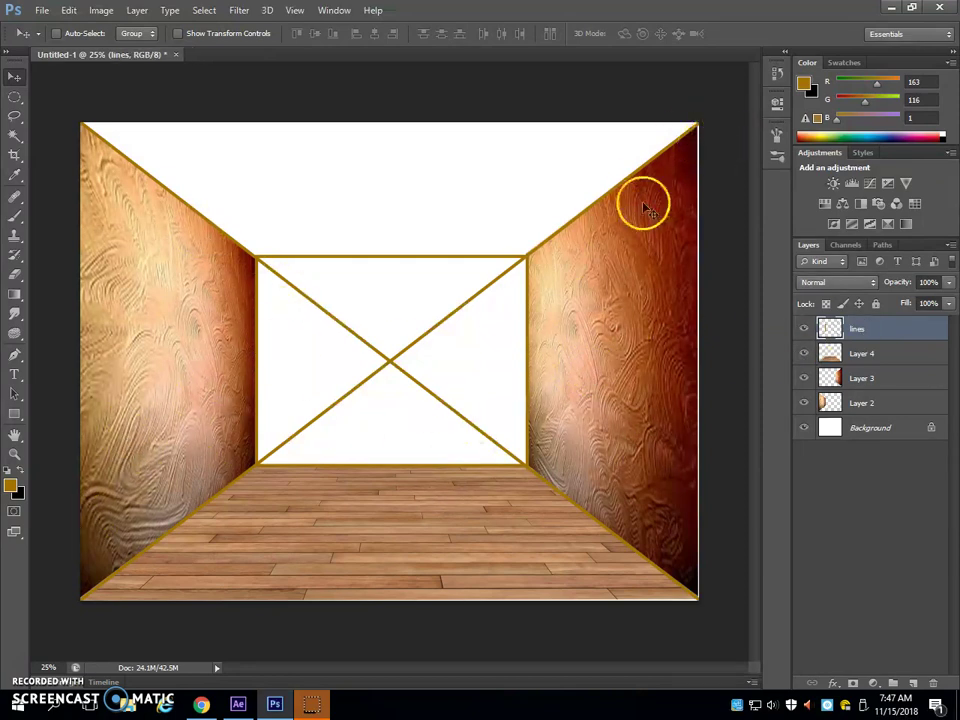
Step: Toggle the visibility of the lines layer to compare the room without and with the guides, leaving the layer visible
{"action": "left_click", "coordinate": [804, 328]}
{"action": "left_click", "coordinate": [805, 329]}
{"action": "left_click", "coordinate": [805, 329]}
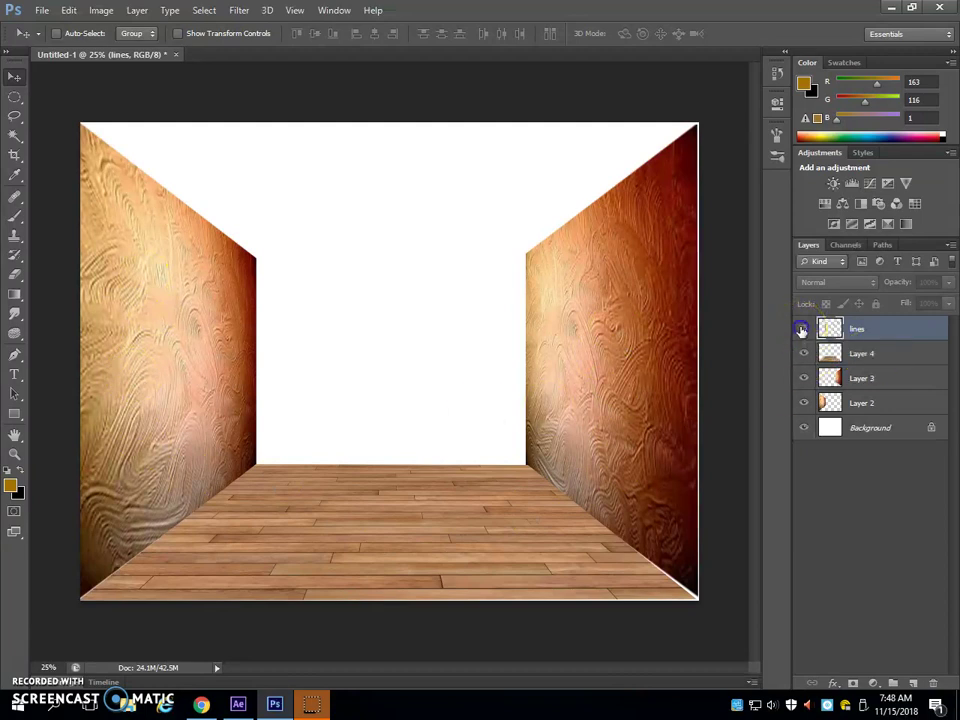
{"action": "left_click", "coordinate": [803, 329]}
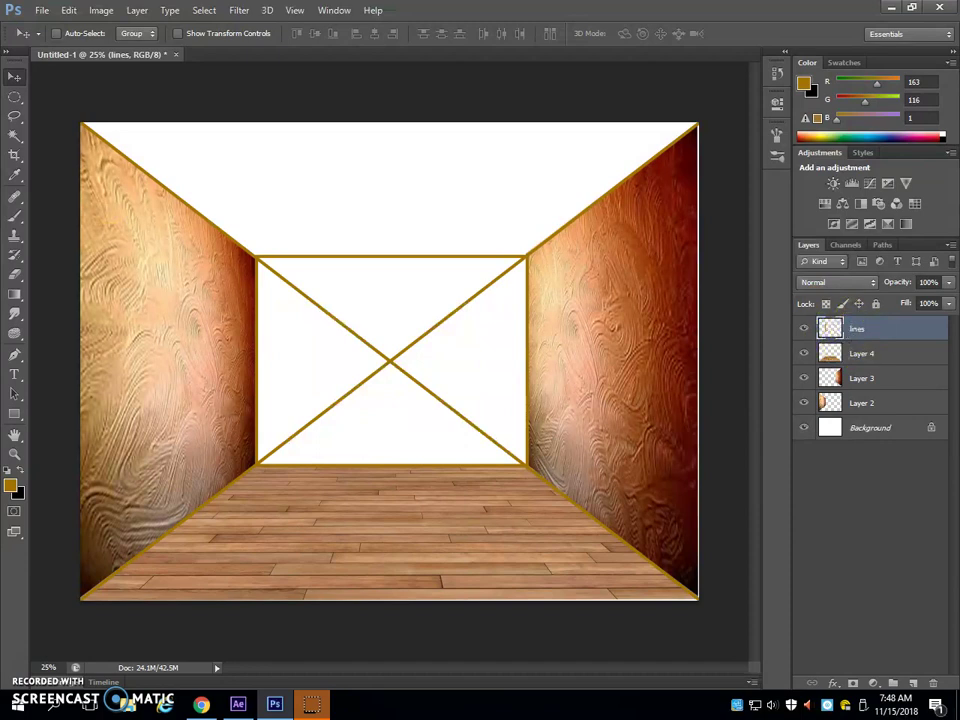
Step: Choose the Brush tool and set the foreground colour to cyan, RGB 0, 255, 252
{"action": "left_click", "coordinate": [16, 216]}
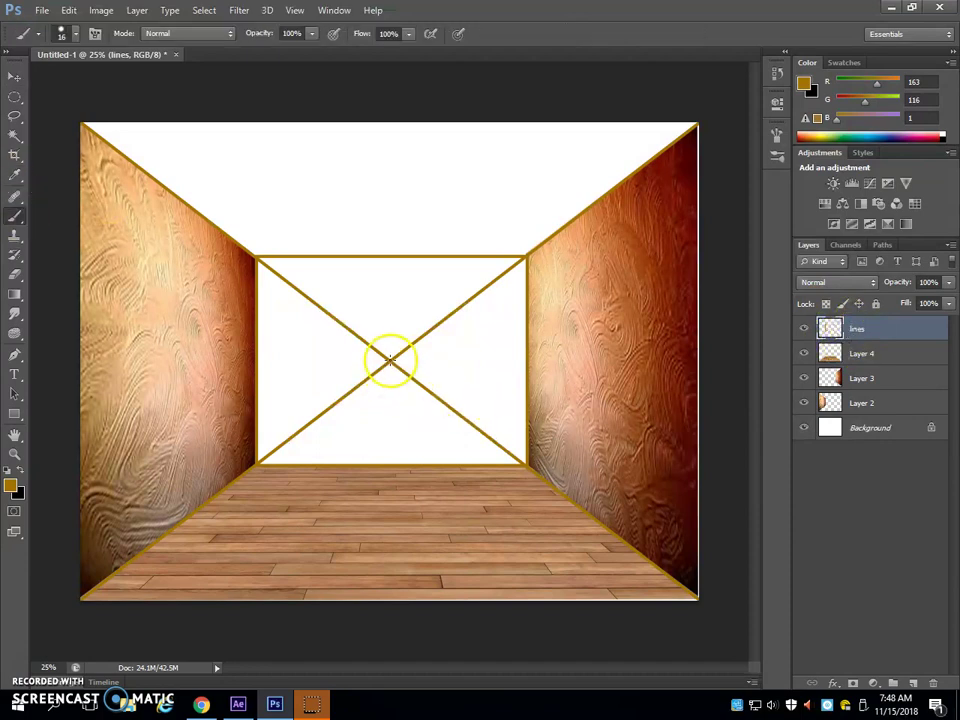
{"action": "left_click", "coordinate": [11, 486]}
{"action": "left_click", "coordinate": [494, 282]}
{"action": "left_click_drag", "start_coordinate": [435, 204], "coordinate": [471, 181]}
{"action": "left_click", "coordinate": [612, 170]}
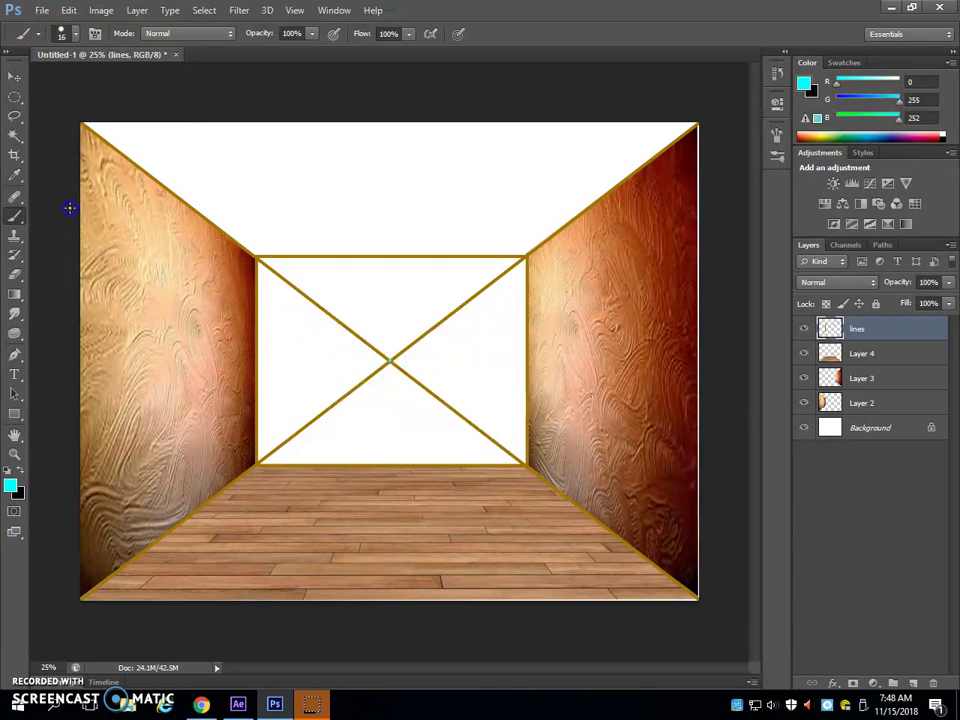
Step: Paint a cyan window outline on the left wall using two straight lines from the vanishing point and two vertical lines between them
{"action": "left_click", "coordinate": [70, 207], "text": "shift"}
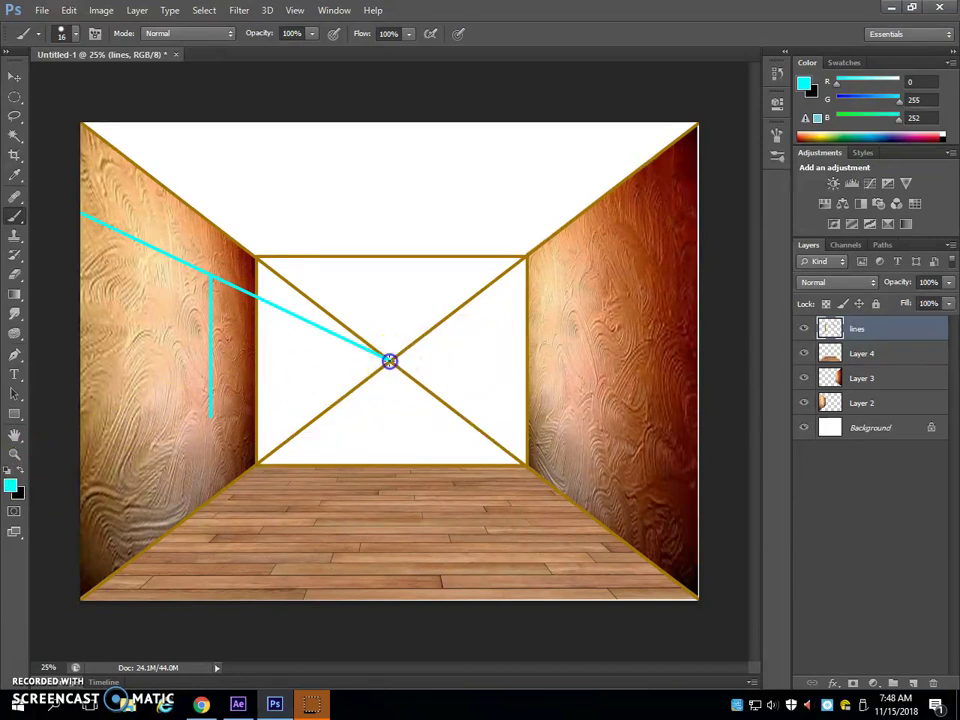
{"action": "left_click", "coordinate": [67, 469], "text": "shift"}
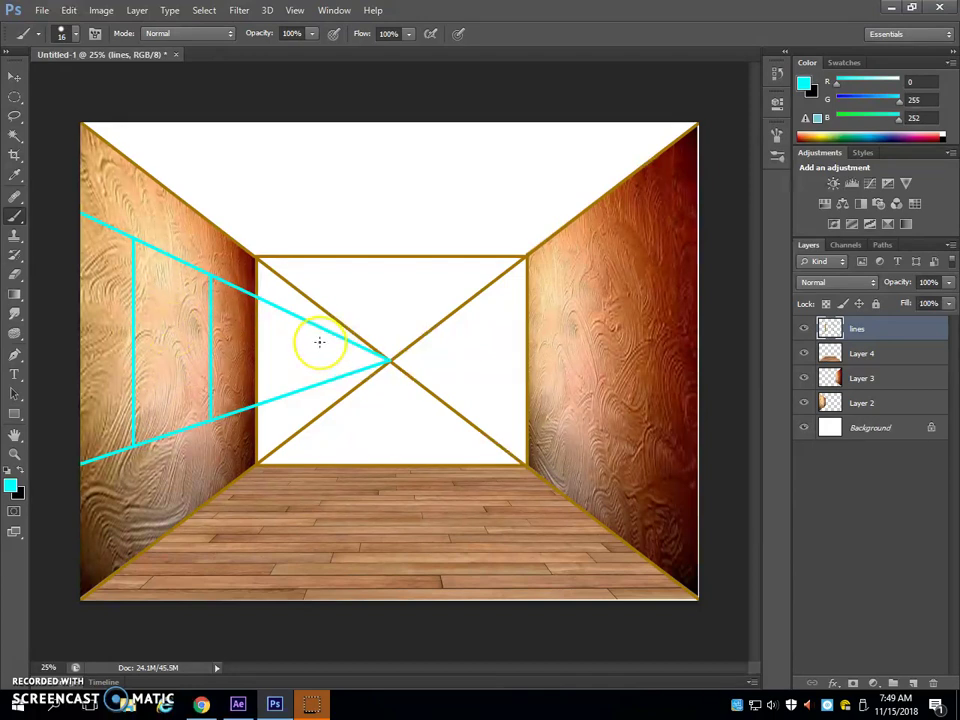
{"action": "left_click", "coordinate": [212, 354]}
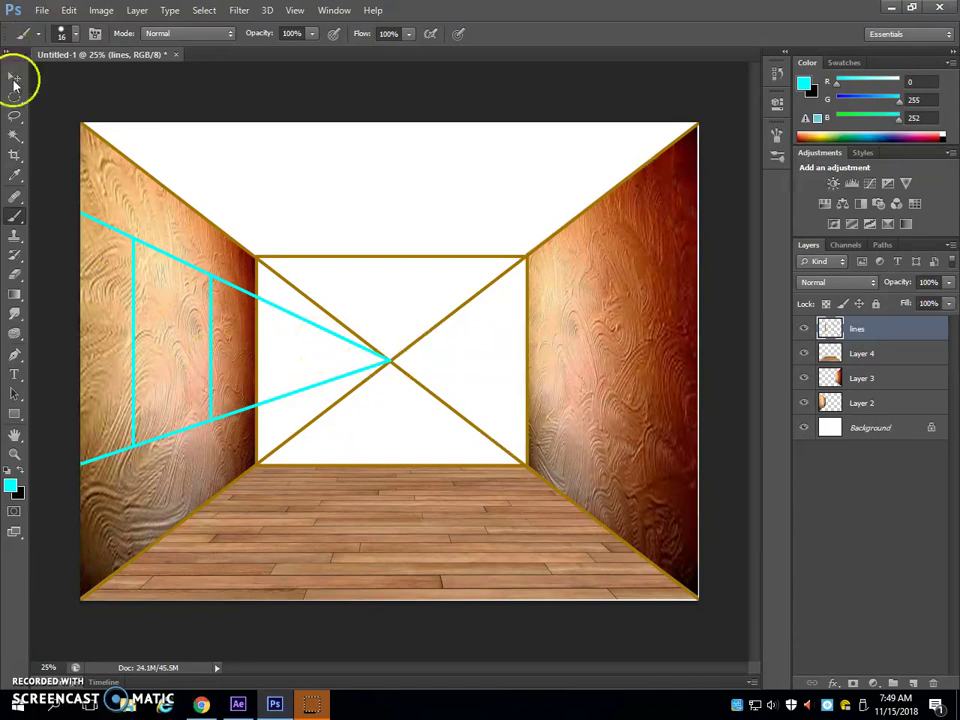
Step: Copy the Double-Hung window image from Chrome, paste it into the Photoshop document and move it onto the left wall between the cyan guides
{"action": "key", "text": "alt+Tab"}
{"action": "right_click", "coordinate": [339, 415]}
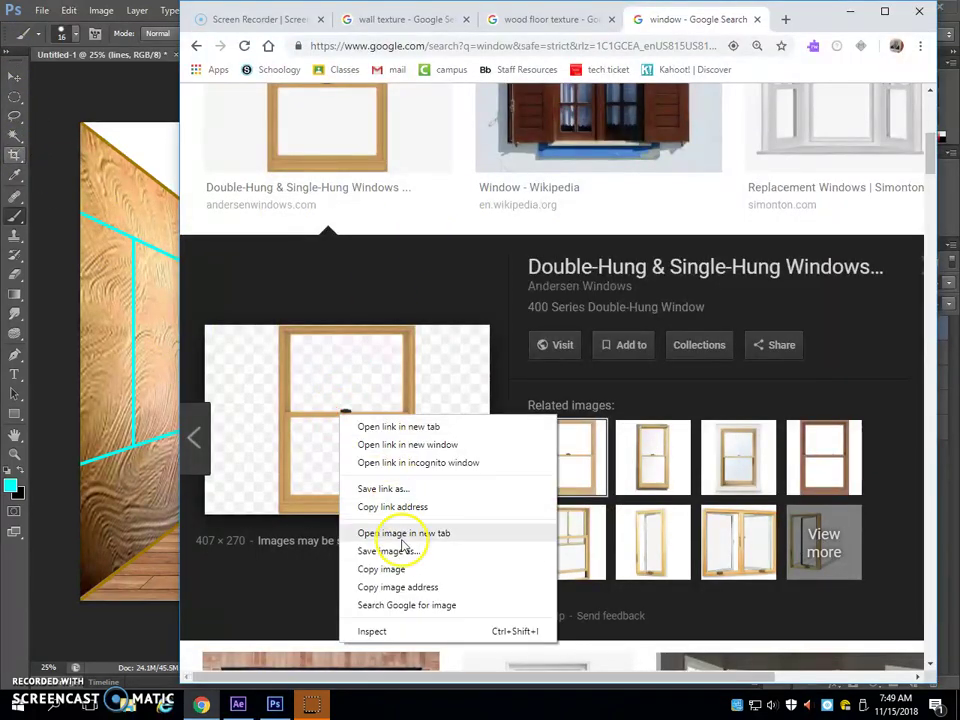
{"action": "left_click", "coordinate": [386, 568]}
{"action": "key", "text": "alt+Tab"}
{"action": "key", "text": "ctrl+v"}
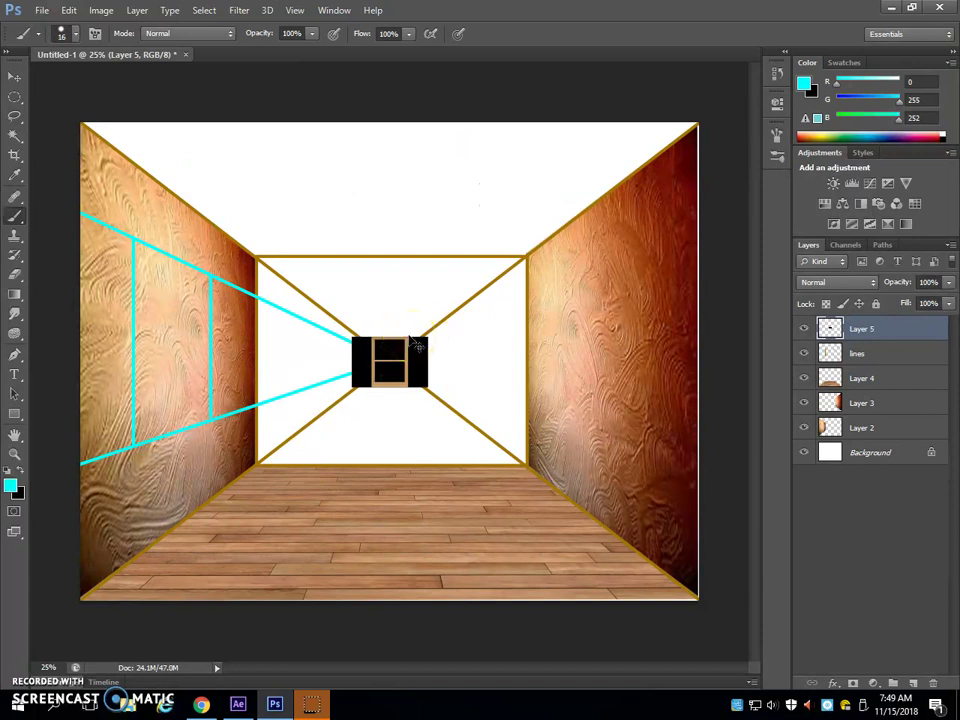
{"action": "key", "text": "v"}
{"action": "mouse_move", "coordinate": [397, 369]}
{"action": "left_mouse_down"}
{"action": "mouse_move", "coordinate": [196, 328]}
{"action": "mouse_move", "coordinate": [176, 334]}
{"action": "left_mouse_up"}
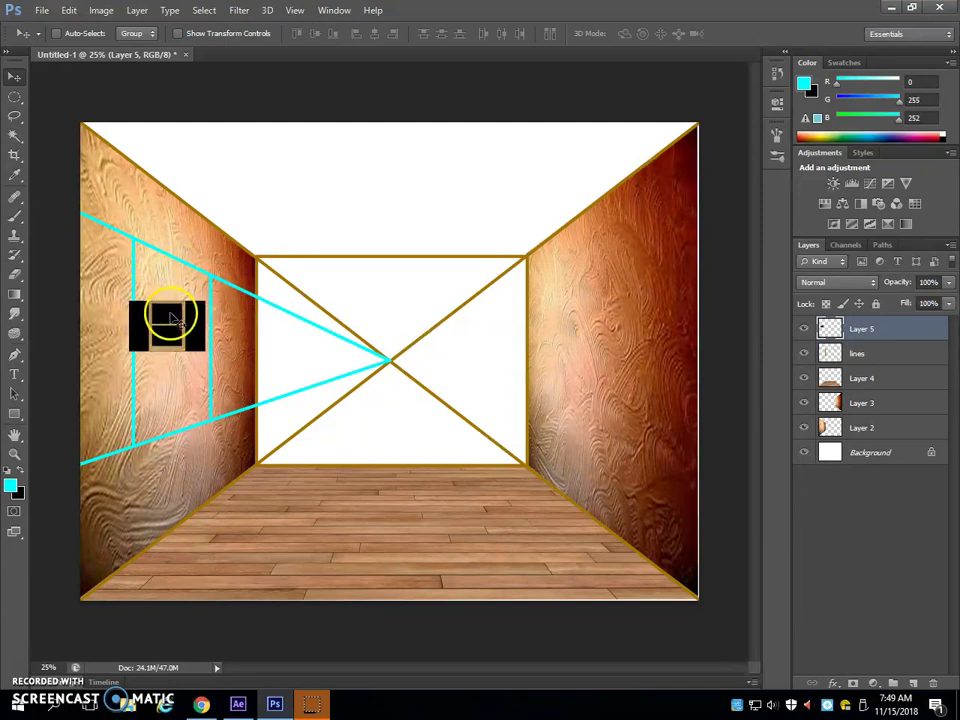
Step: Select the black areas around and inside the window frame with the Magic Wand, delete them and deselect
{"action": "key", "text": "w"}
{"action": "left_click", "coordinate": [140, 322]}
{"action": "left_click", "coordinate": [197, 322], "text": "shift"}
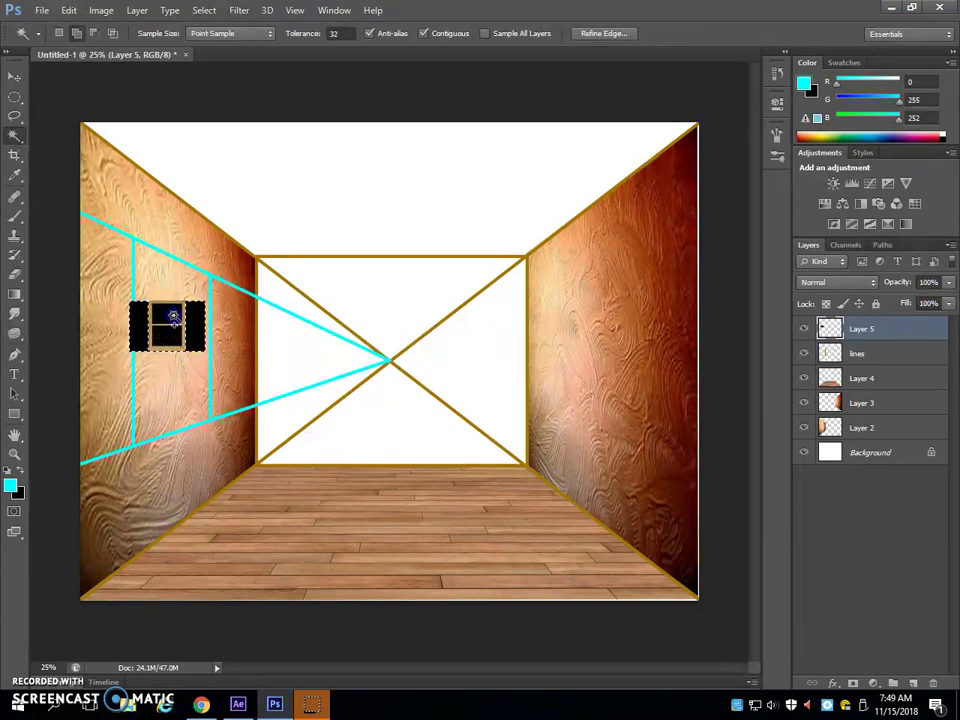
{"action": "key", "text": "Delete"}
{"action": "key", "text": "ctrl+d"}
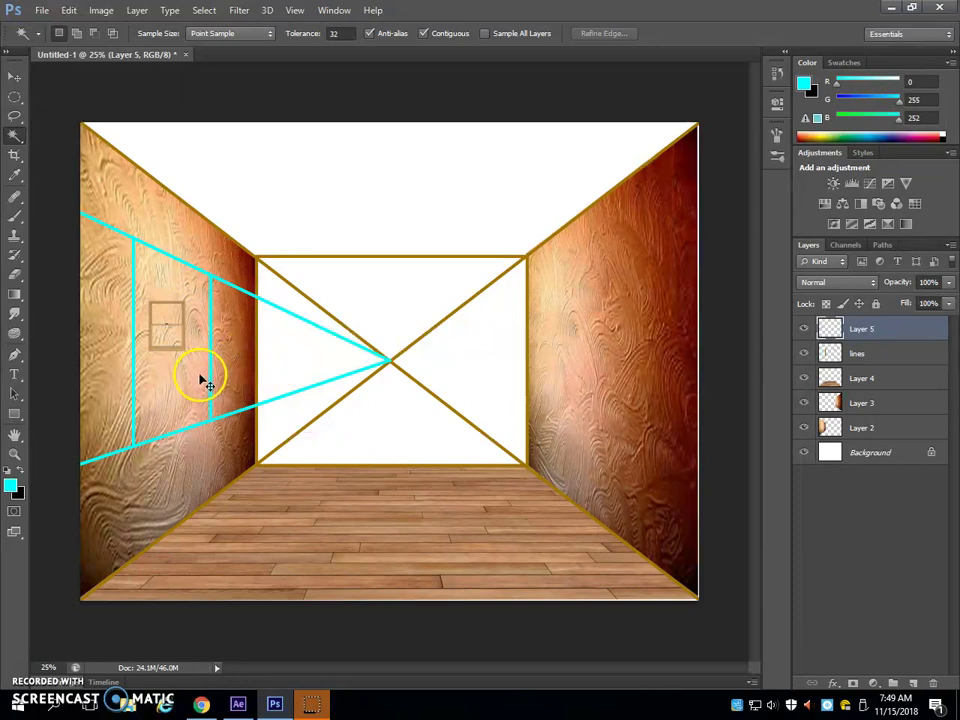
Step: Distort the window frame so its four corners match the cyan outline on the left wall, and apply the transform
{"action": "key", "text": "ctrl+t"}
{"action": "left_click_drag", "start_coordinate": [186, 304], "coordinate": [209, 276]}
{"action": "left_click_drag", "start_coordinate": [184, 349], "coordinate": [212, 420]}
{"action": "left_click_drag", "start_coordinate": [148, 302], "coordinate": [134, 239]}
{"action": "left_click_drag", "start_coordinate": [147, 354], "coordinate": [133, 444]}
{"action": "left_click", "coordinate": [242, 458]}
{"action": "key", "text": "Return"}
{"action": "key", "text": "w"}
{"action": "left_click", "coordinate": [217, 327]}
{"action": "left_click", "coordinate": [147, 289]}
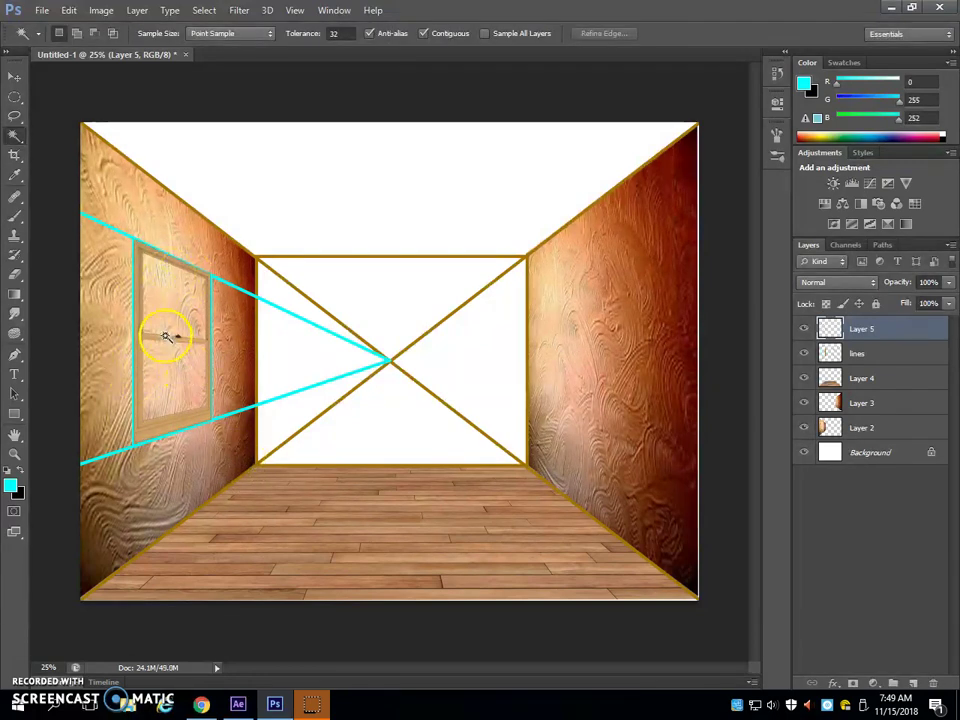
Step: Select the window opening on the left wall's Layer 2 with the Polygonal Lasso, delete it and deselect
{"action": "left_click", "coordinate": [878, 432]}
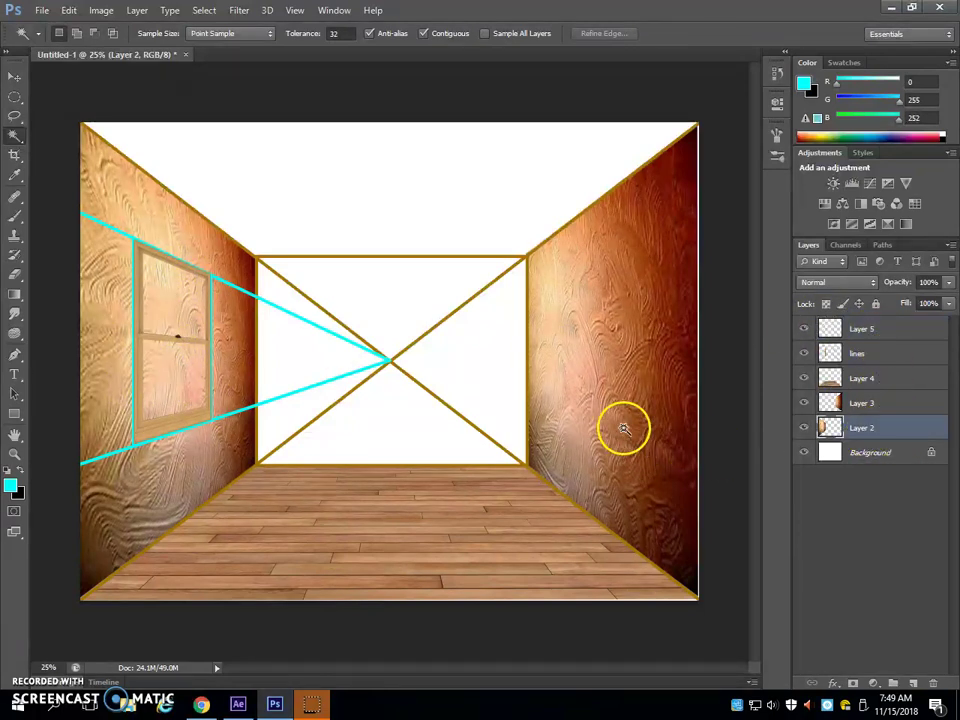
{"action": "right_click", "coordinate": [17, 121]}
{"action": "left_click", "coordinate": [72, 127]}
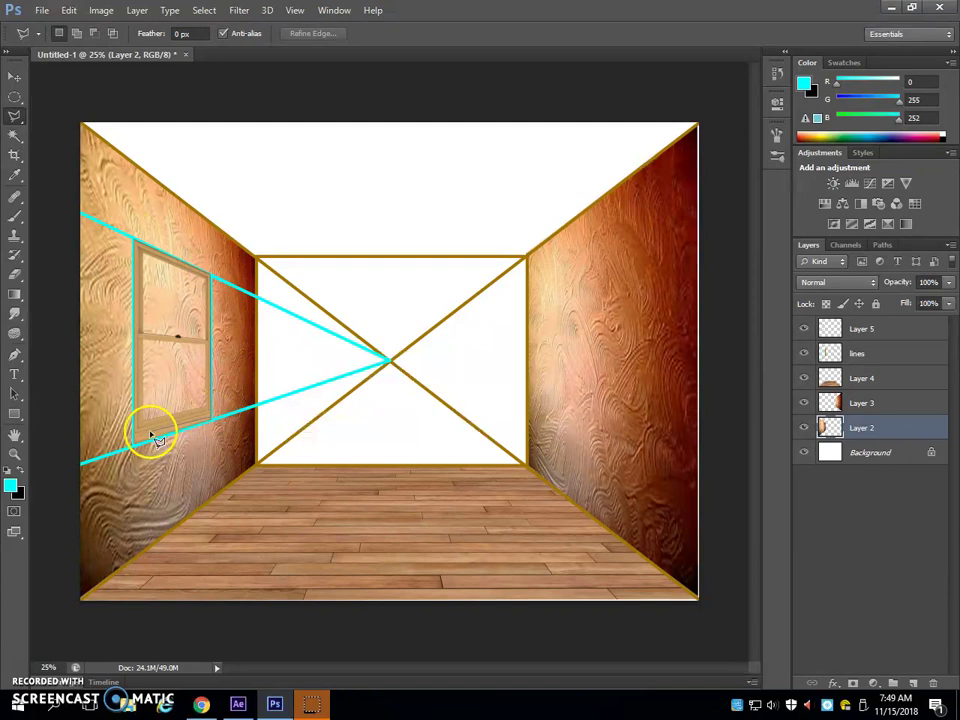
{"action": "double_click", "coordinate": [136, 447]}
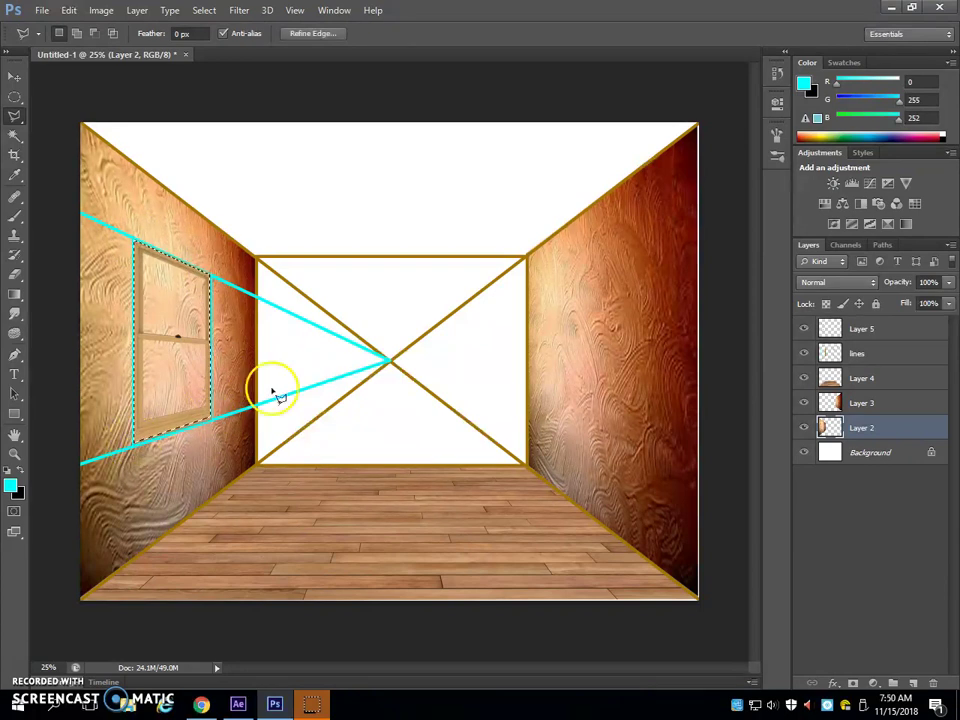
{"action": "key", "text": "Delete"}
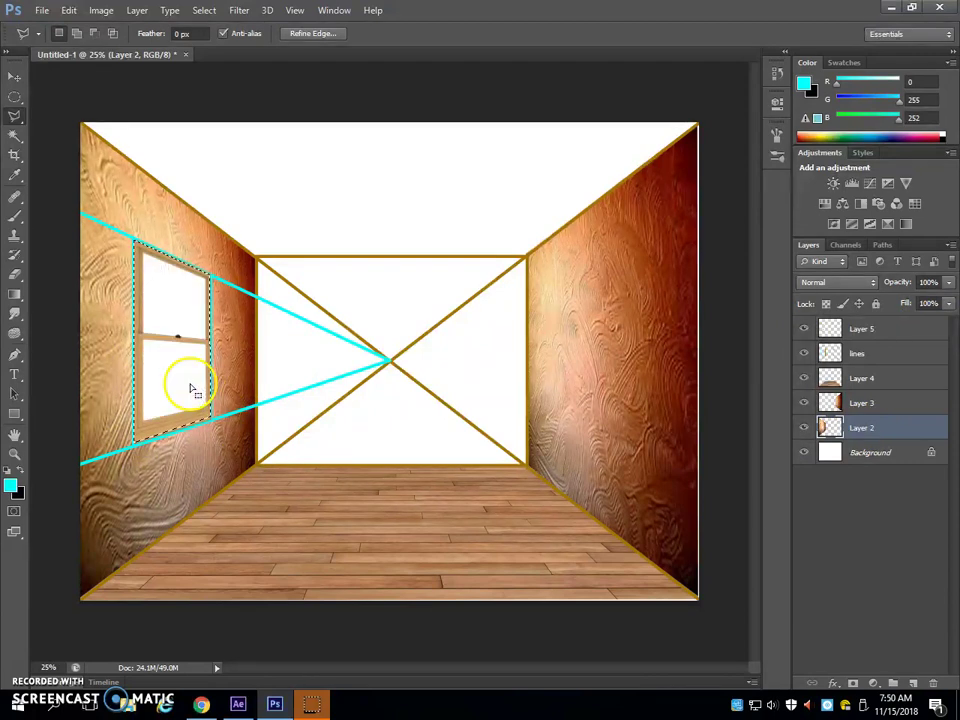
{"action": "key", "text": "ctrl+d"}
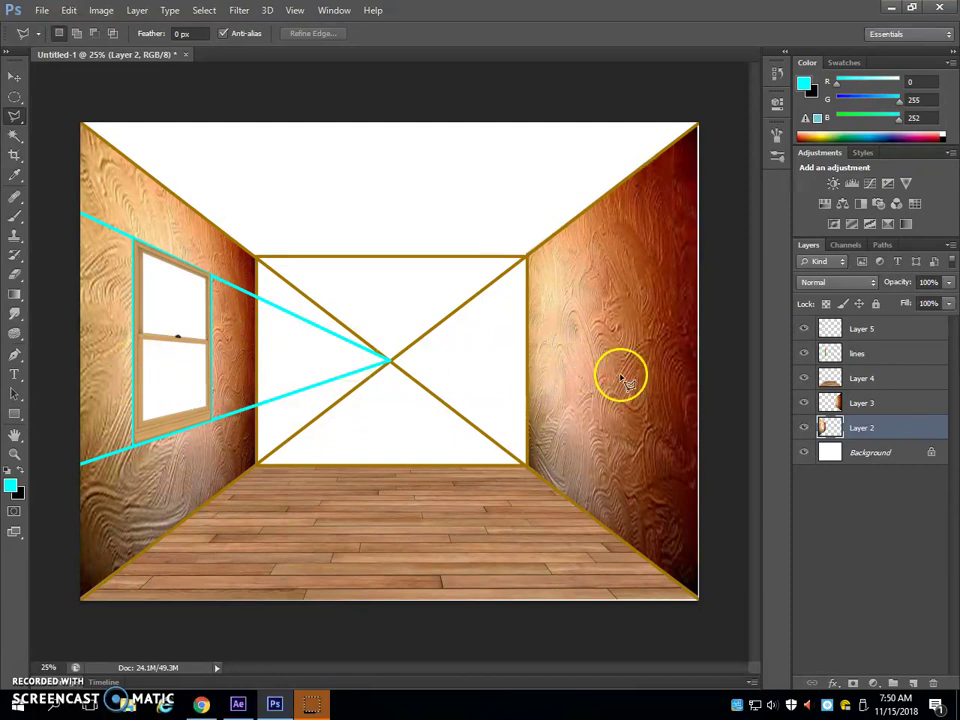
Step: Switch to Chrome and search Google Images for "sky" in a new tab
{"action": "key", "text": "alt+Tab"}
{"action": "left_click", "coordinate": [785, 19]}
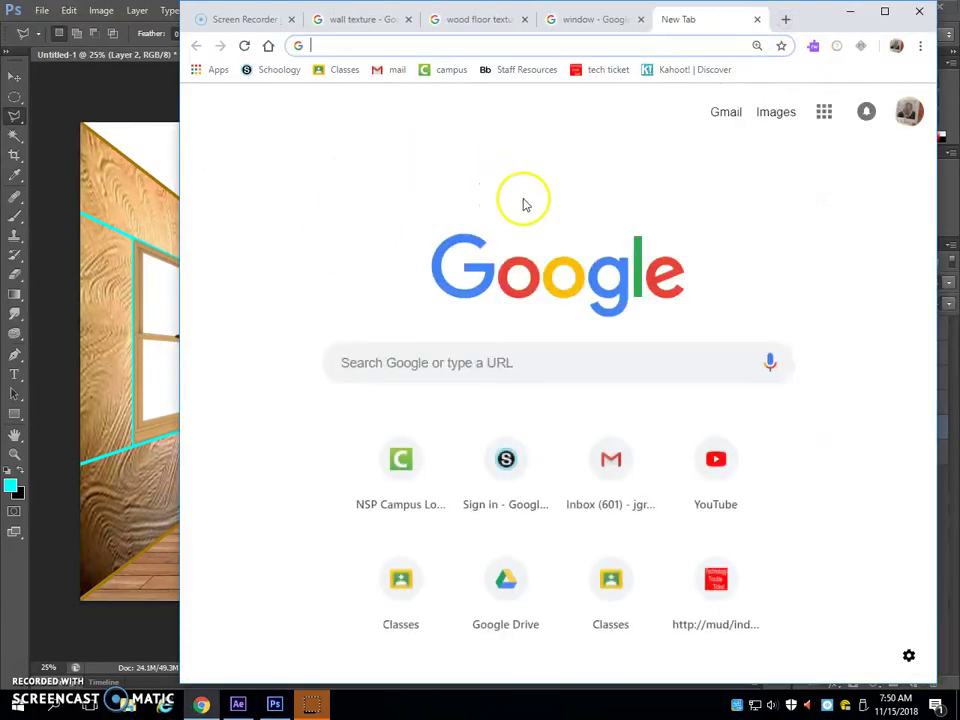
{"action": "left_click", "coordinate": [780, 112]}
{"action": "type", "text": "sky"}
{"action": "key", "text": "Return"}
Step: Copy the Photo of Blue Sky image from Pexels and paste it into the Photoshop room document
{"action": "left_click", "coordinate": [508, 370]}
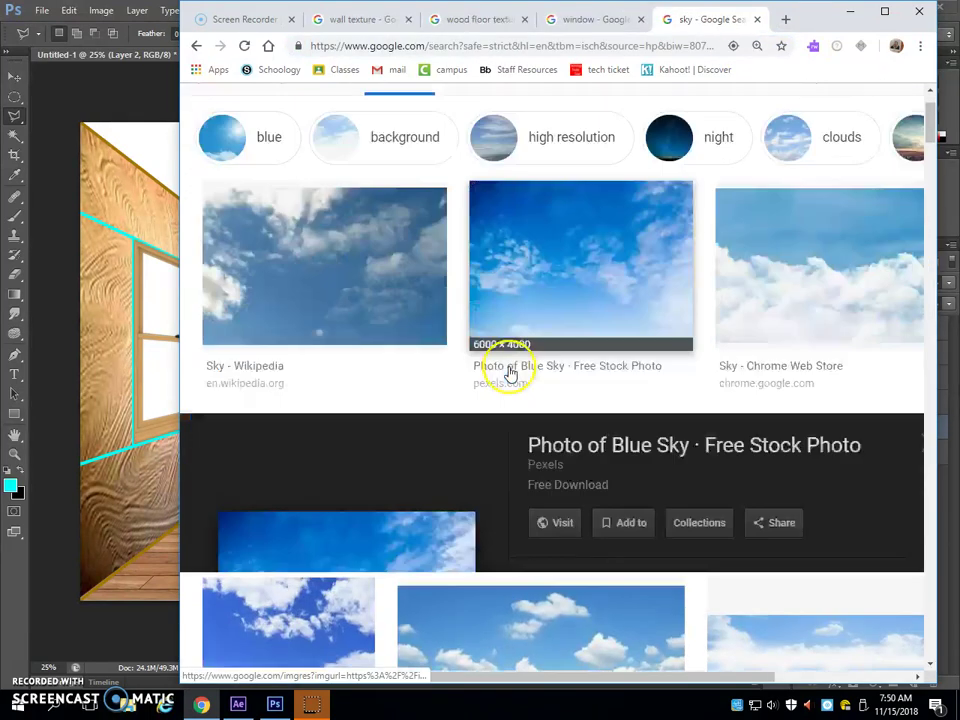
{"action": "right_click", "coordinate": [349, 407]}
{"action": "left_click", "coordinate": [412, 562]}
{"action": "key", "text": "alt+Tab"}
{"action": "key", "text": "ctrl+v"}
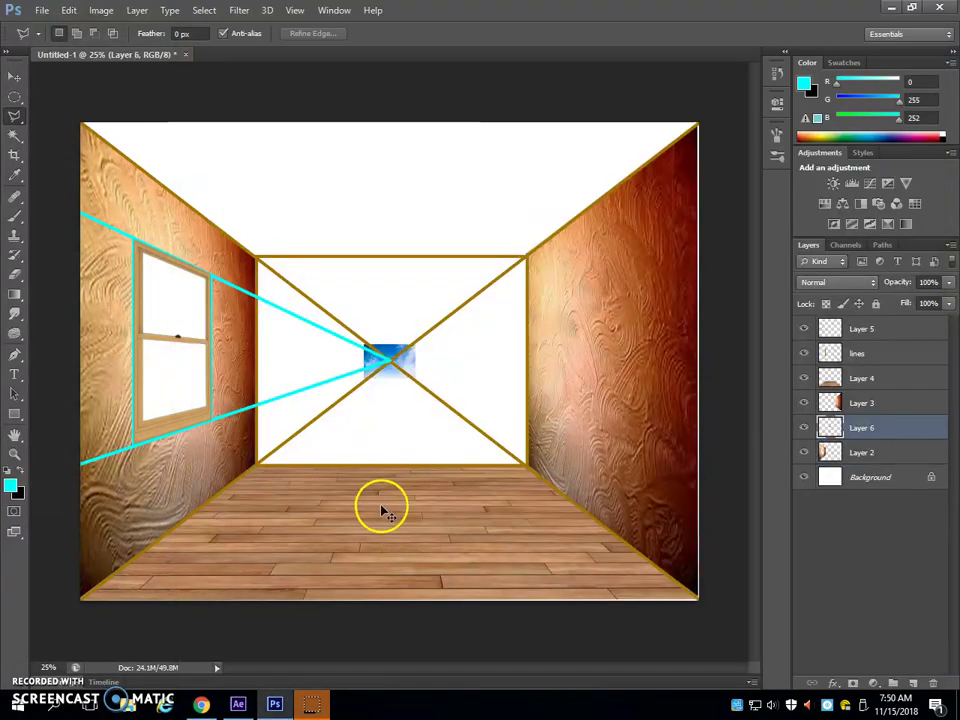
Step: Scale the sky image to about 1742% so it covers the canvas, apply the transform and move its layer below Layer 2
{"action": "key", "text": "ctrl+t"}
{"action": "left_click_drag", "start_coordinate": [420, 378], "coordinate": [772, 660]}
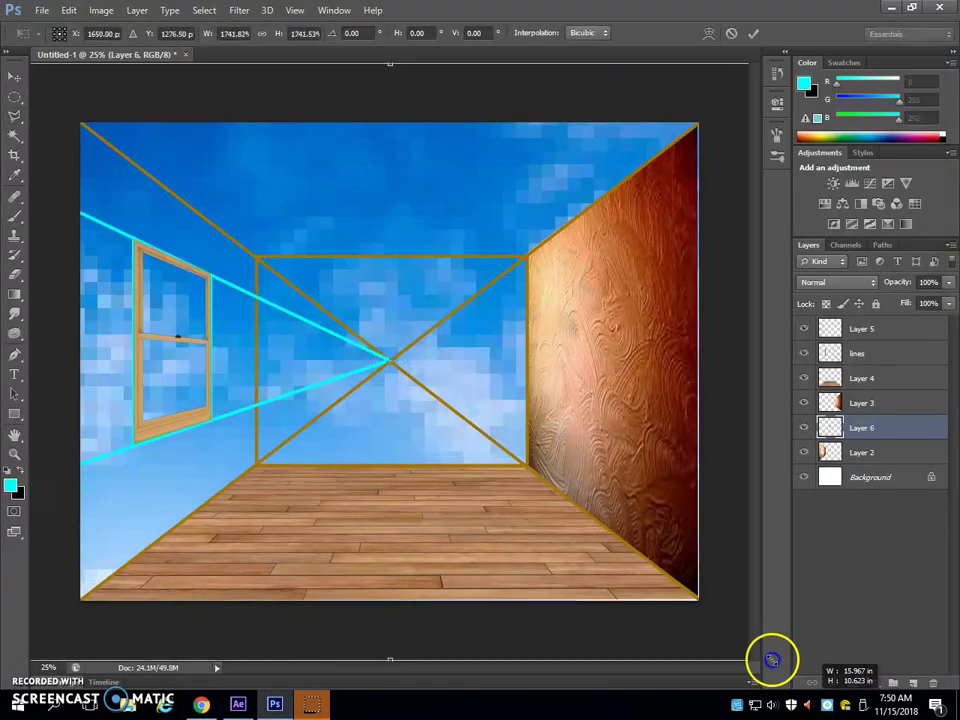
{"action": "left_click", "coordinate": [753, 33]}
{"action": "mouse_move", "coordinate": [812, 432]}
{"action": "left_mouse_down"}
{"action": "mouse_move", "coordinate": [820, 430]}
{"action": "mouse_move", "coordinate": [821, 455]}
{"action": "mouse_move", "coordinate": [830, 428]}
{"action": "left_mouse_up"}
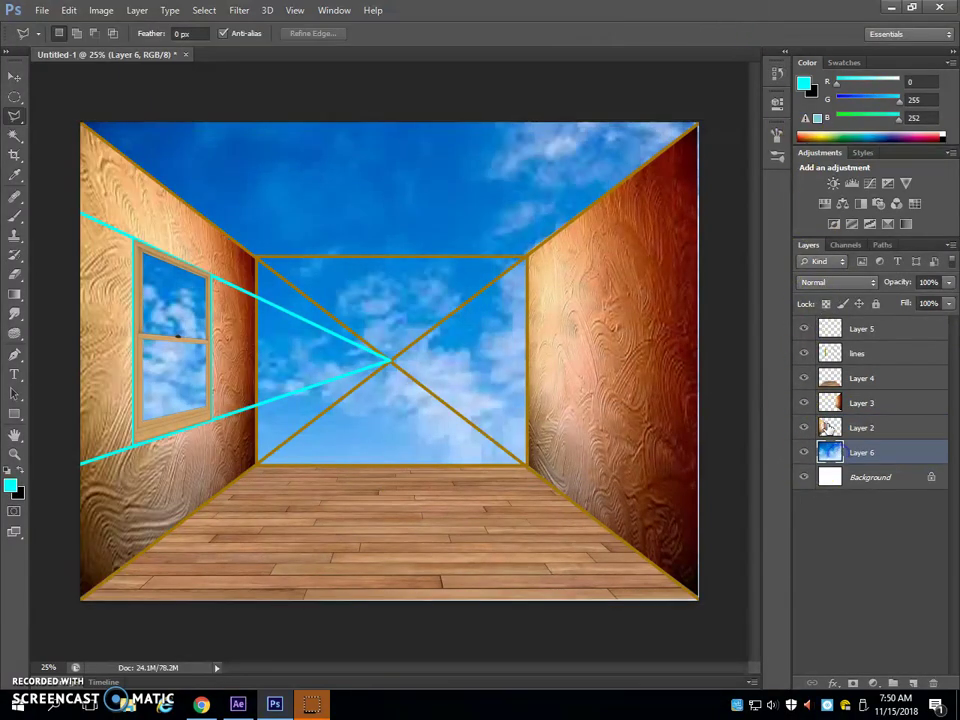
Step: Toggle the window frame layer off and on, and hide the lines layer
{"action": "left_click", "coordinate": [803, 328]}
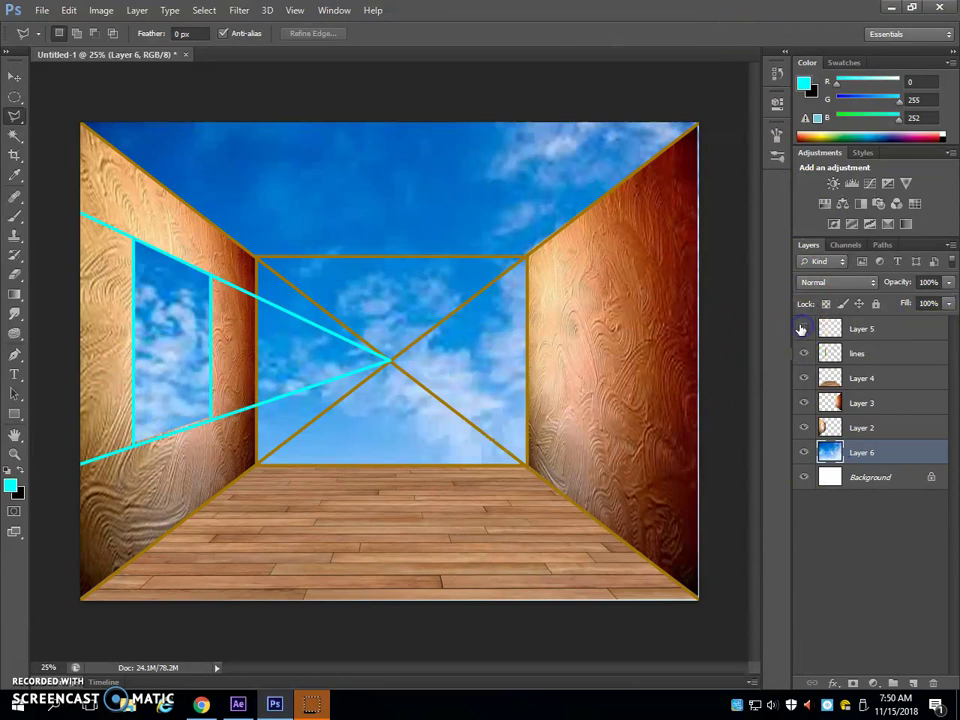
{"action": "left_click", "coordinate": [803, 328]}
{"action": "left_click", "coordinate": [803, 353]}
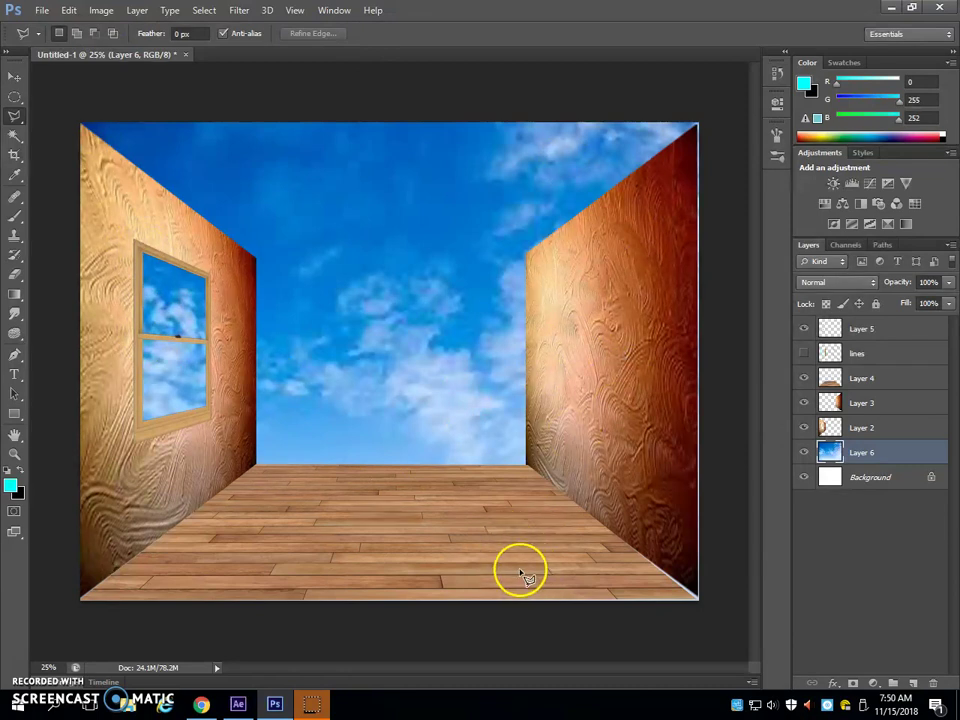
Step: Switch to Chrome and search Google Images for "dinosaur" in a new tab
{"action": "left_click", "coordinate": [202, 705]}
{"action": "left_click", "coordinate": [785, 19]}
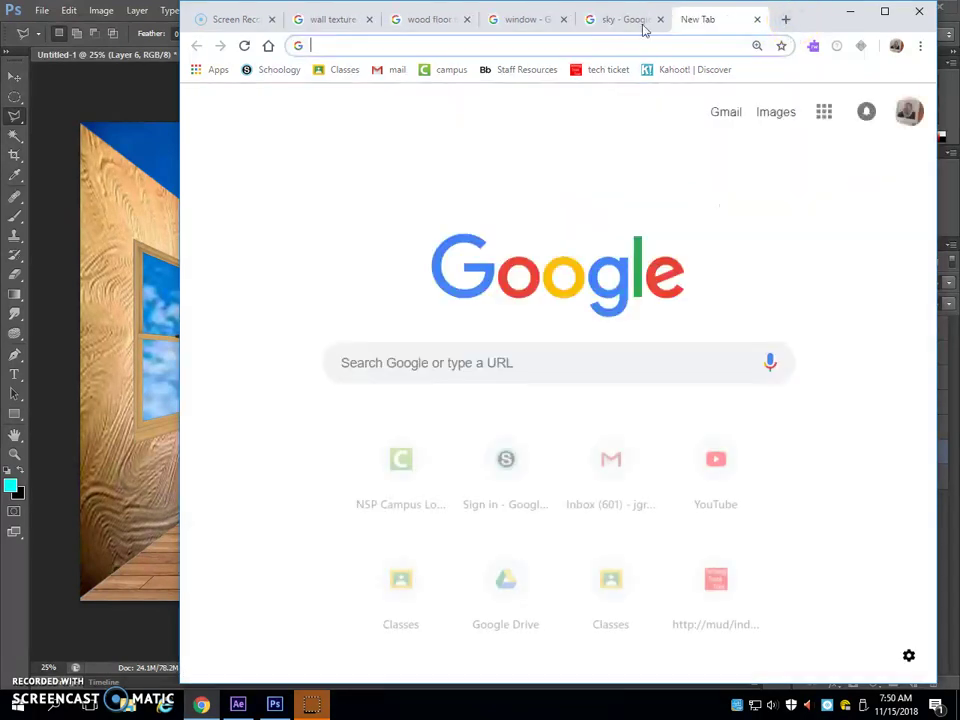
{"action": "left_click", "coordinate": [770, 114]}
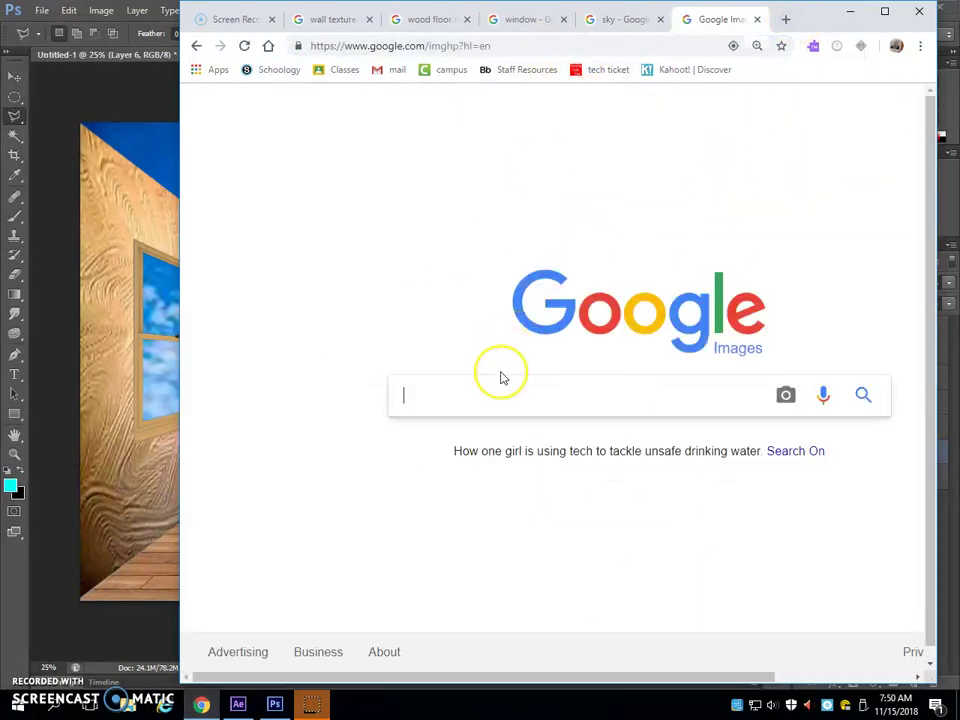
{"action": "type", "text": "dinosaur"}
{"action": "key", "text": "Return"}
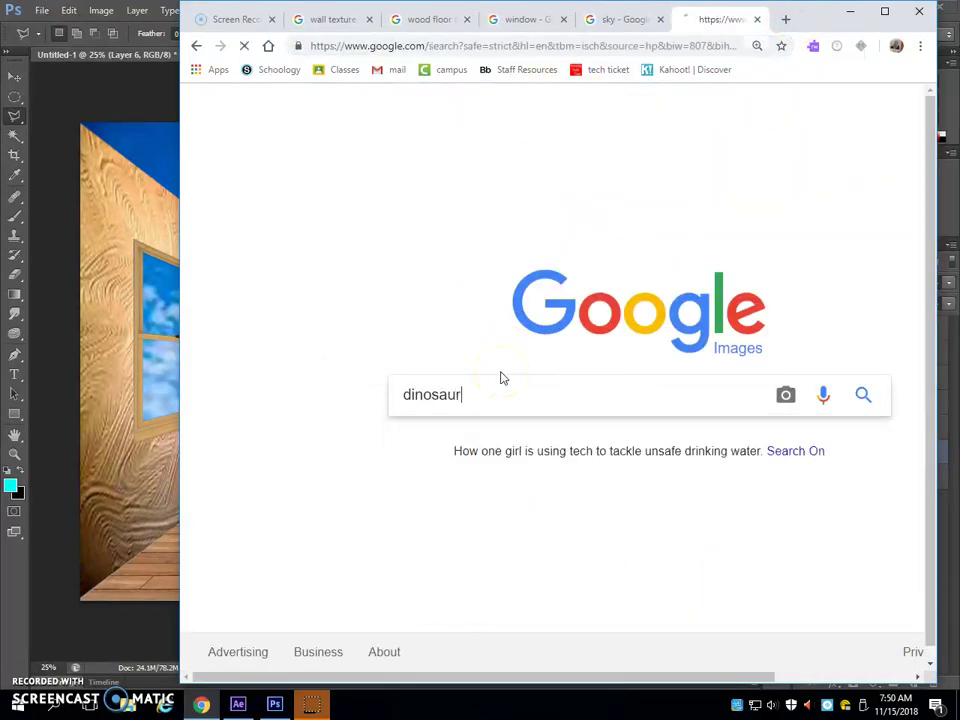
Step: Copy the Jurassic World T. rex image from the results and paste it into the Photoshop room document
{"action": "scroll", "coordinate": [546, 366], "scroll_direction": "down", "scroll_amount": 3}
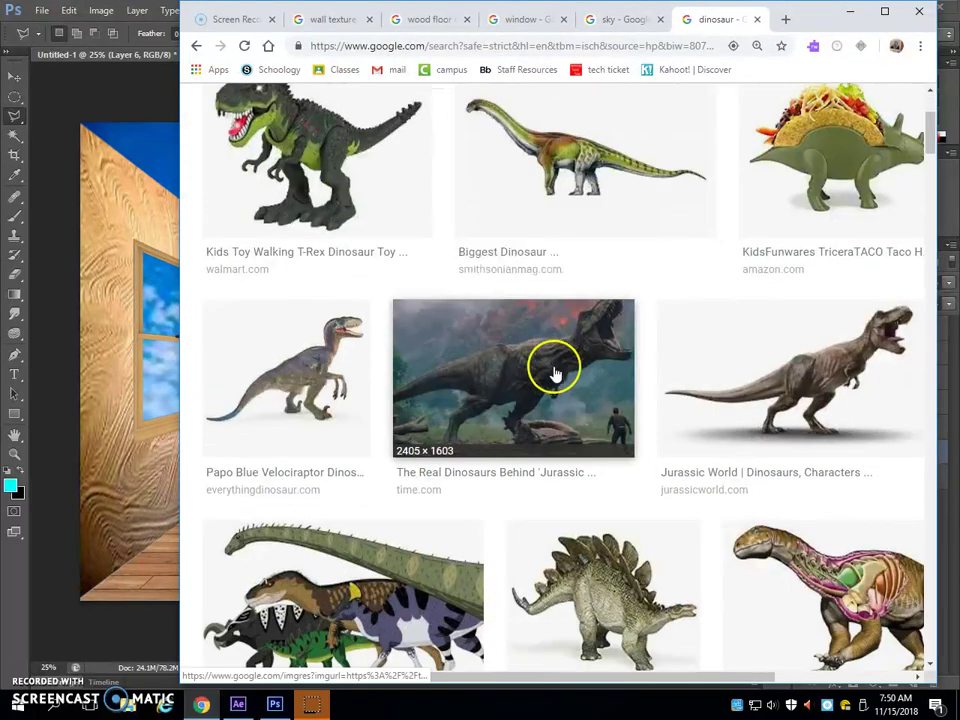
{"action": "left_click", "coordinate": [780, 363]}
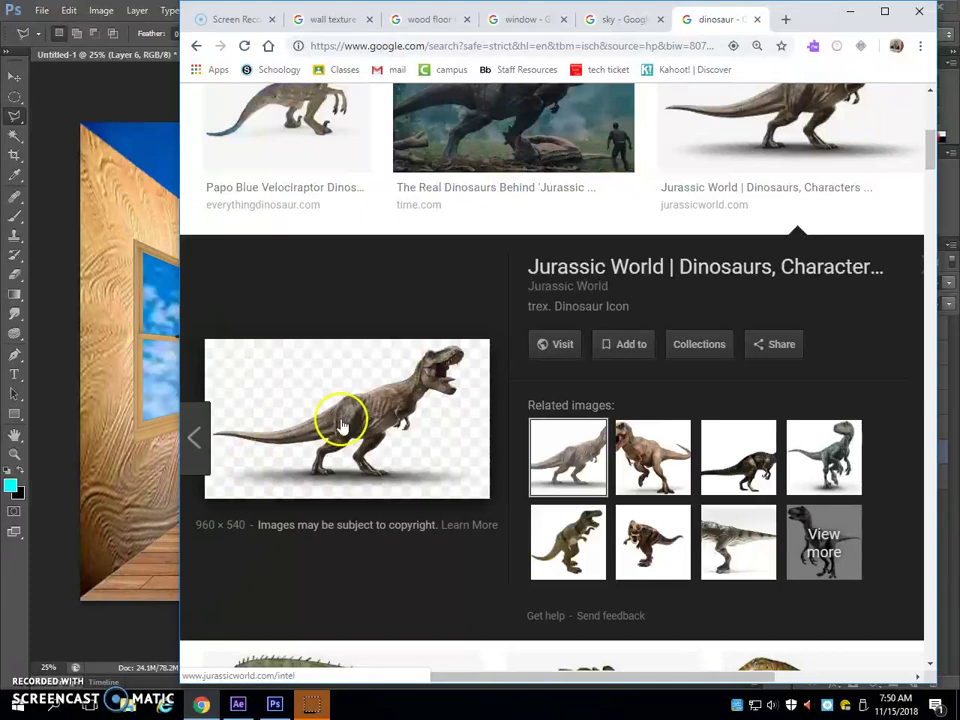
{"action": "right_click", "coordinate": [342, 421]}
{"action": "left_click", "coordinate": [411, 574]}
{"action": "key", "text": "alt+Tab"}
{"action": "key", "text": "ctrl+v"}
Step: Select the background around the dinosaur with the Magic Wand, delete it and deselect
{"action": "key", "text": "w"}
{"action": "left_click", "coordinate": [404, 406]}
{"action": "key", "text": "Delete"}
{"action": "key", "text": "ctrl+d"}
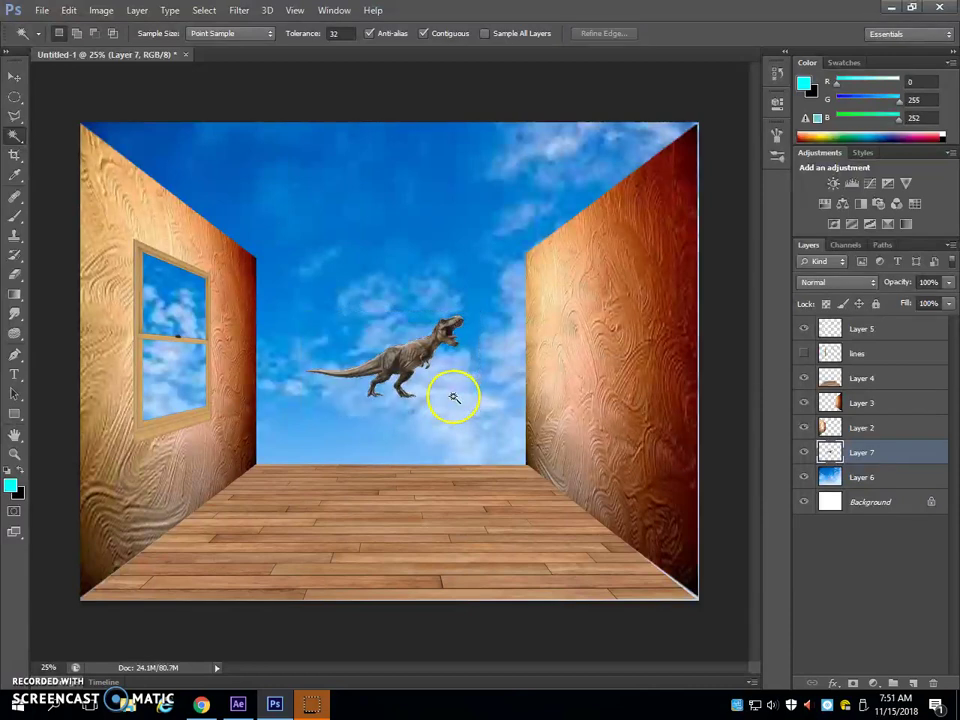
Step: Scale the dinosaur to about 319%, move it behind the left wall's window and apply the transform
{"action": "key", "text": "ctrl+t"}
{"action": "left_click_drag", "start_coordinate": [304, 399], "coordinate": [131, 490]}
{"action": "left_click_drag", "start_coordinate": [426, 385], "coordinate": [122, 407]}
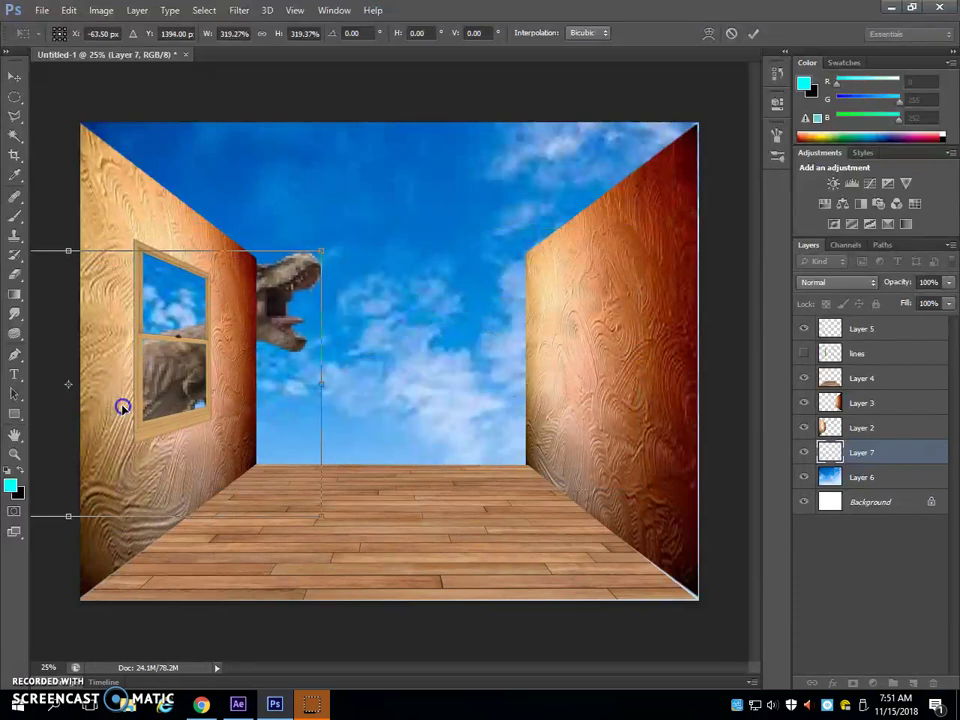
{"action": "left_click", "coordinate": [757, 33]}
Step: Rename the dinosaur layer as dnio and move it between Layer 5 and the lines layer
{"action": "key", "text": "w"}
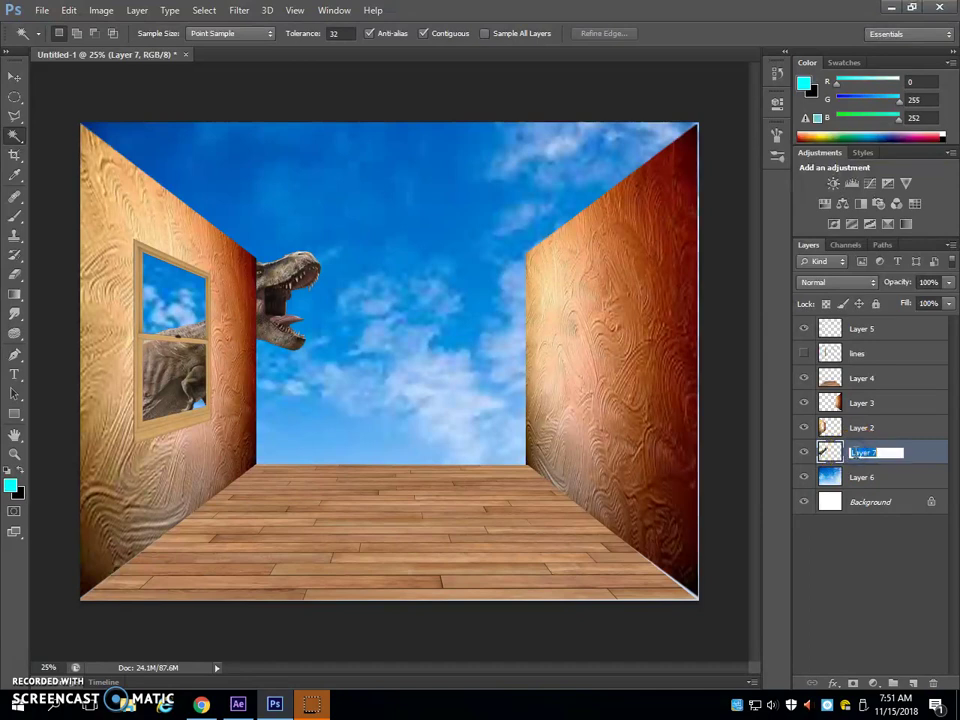
{"action": "left_click_drag", "start_coordinate": [828, 455], "coordinate": [826, 342]}
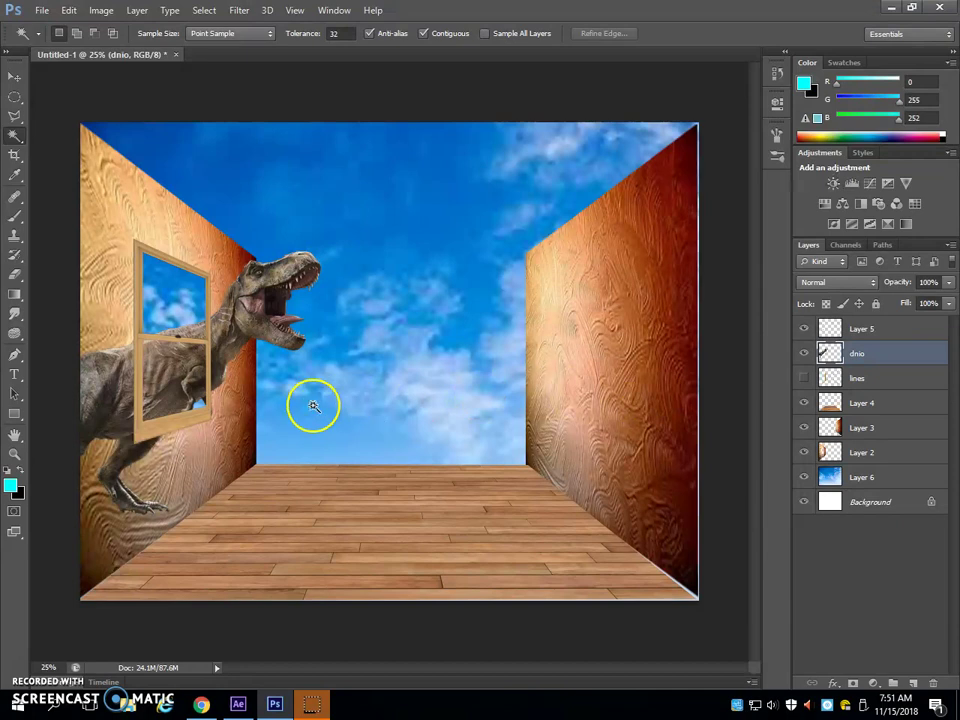
Step: Hide Layer 5, select the dinosaur's tail, body and leg outside the window opening with the Polygonal Lasso, delete them and deselect
{"action": "key", "text": "l"}
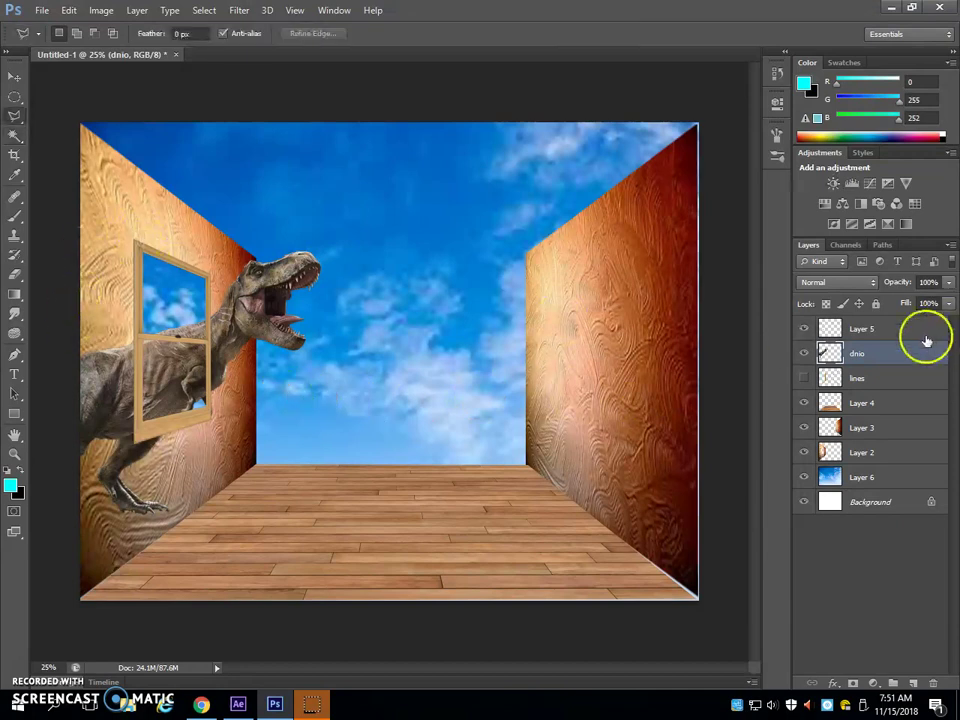
{"action": "left_click", "coordinate": [804, 378]}
{"action": "left_click", "coordinate": [804, 380]}
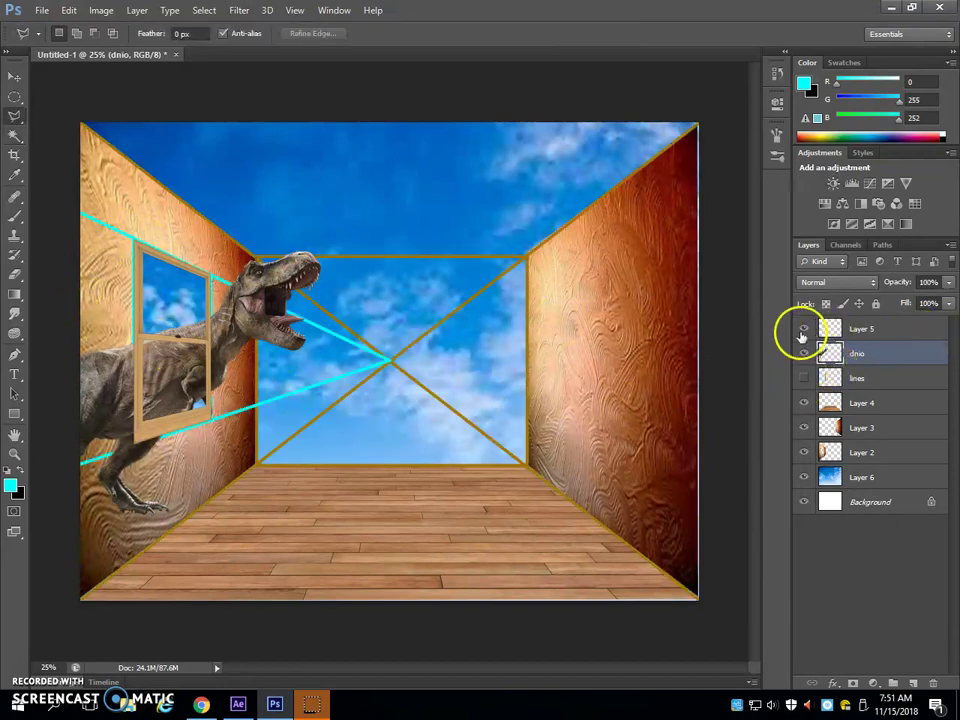
{"action": "left_click", "coordinate": [805, 330]}
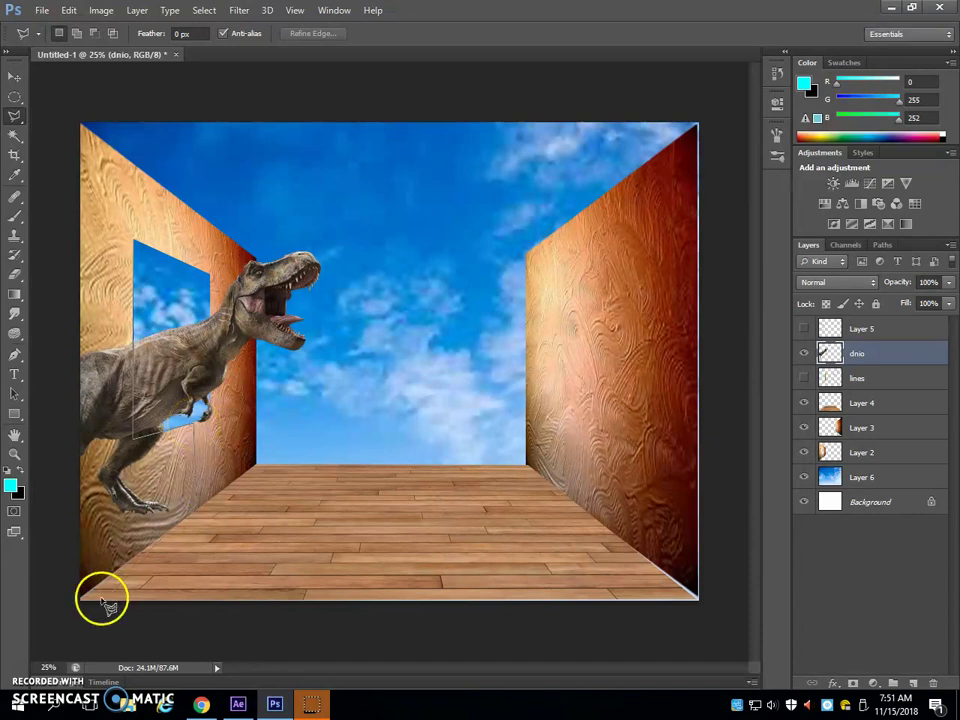
{"action": "left_click", "coordinate": [17, 529]}
{"action": "left_click", "coordinate": [58, 285]}
{"action": "key", "text": "Return"}
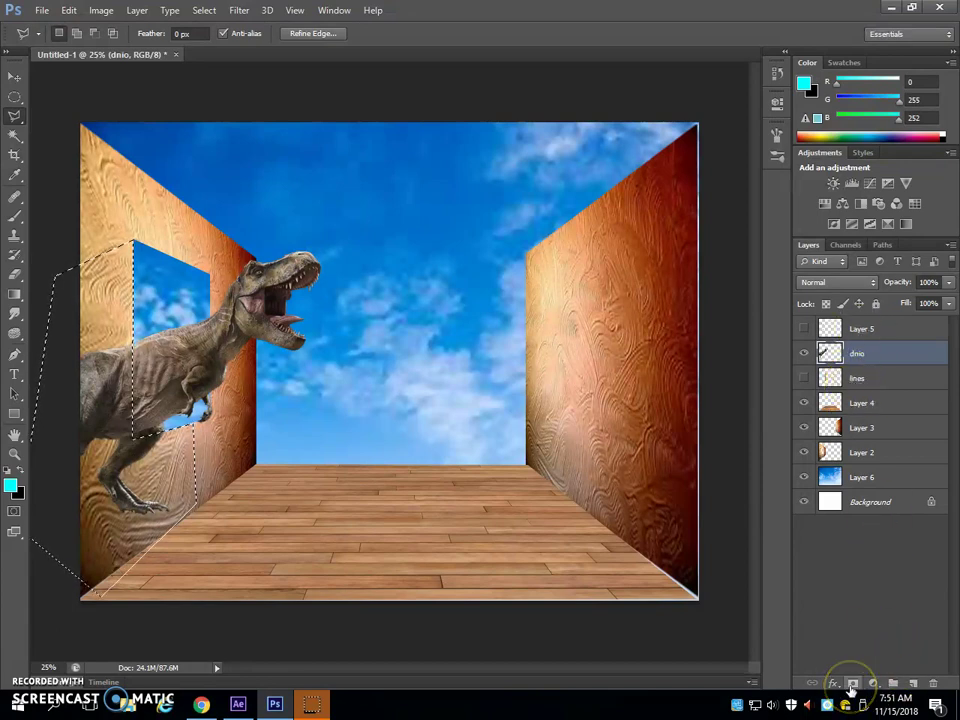
{"action": "key", "text": "Delete"}
{"action": "key", "text": "ctrl+d"}
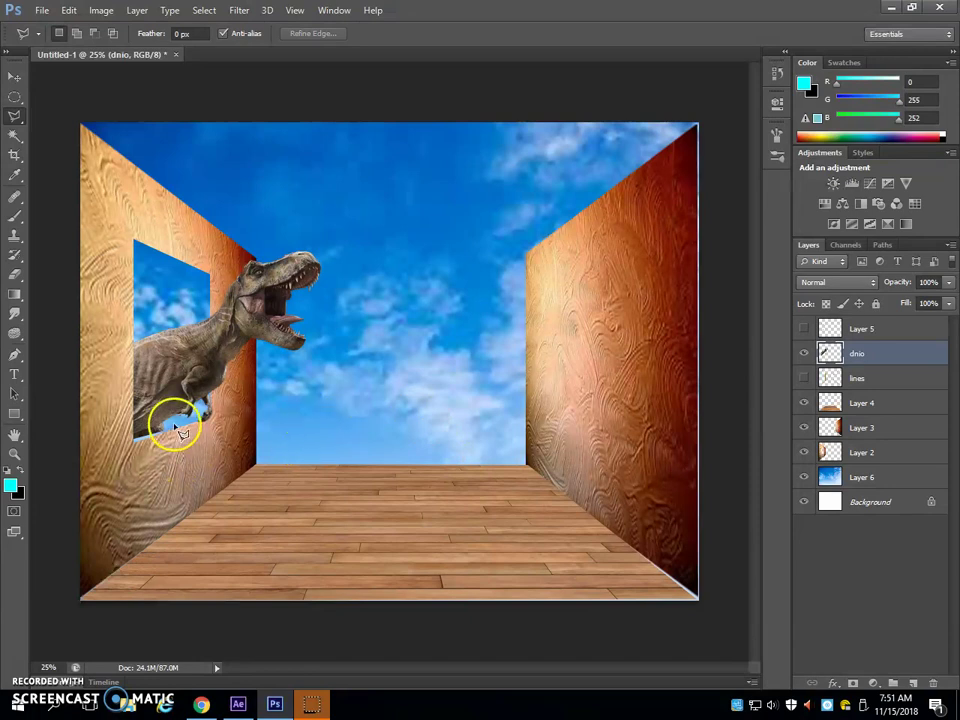
Step: Nudge the dinosaur slightly down to fit the window opening and show the window frame on Layer 5 again
{"action": "key", "text": "v"}
{"action": "left_click_drag", "start_coordinate": [176, 429], "coordinate": [183, 432]}
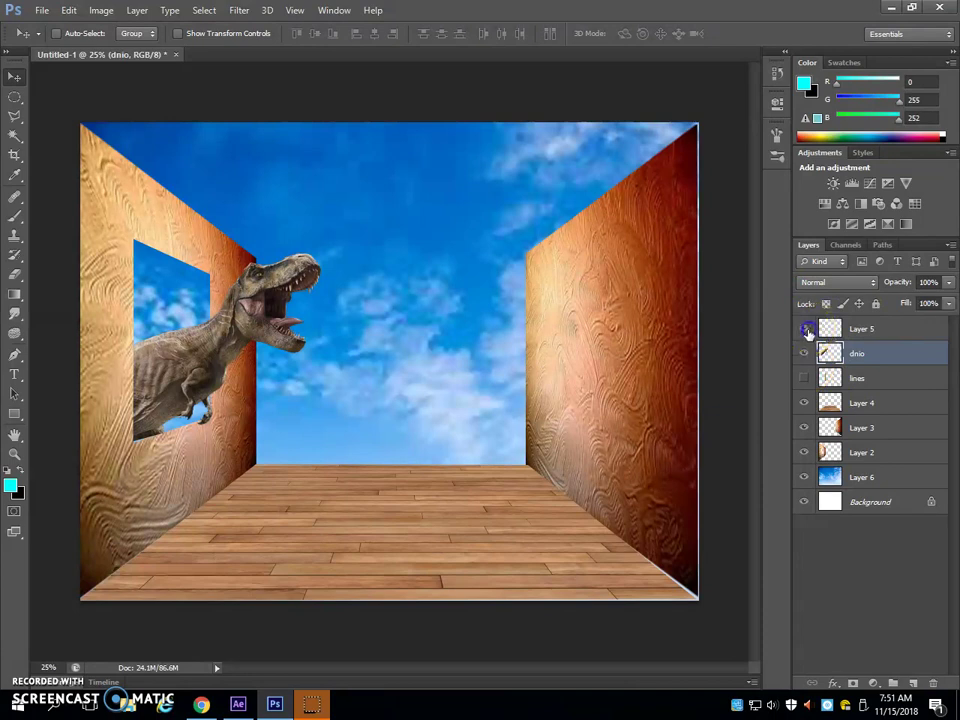
{"action": "left_click", "coordinate": [805, 329]}
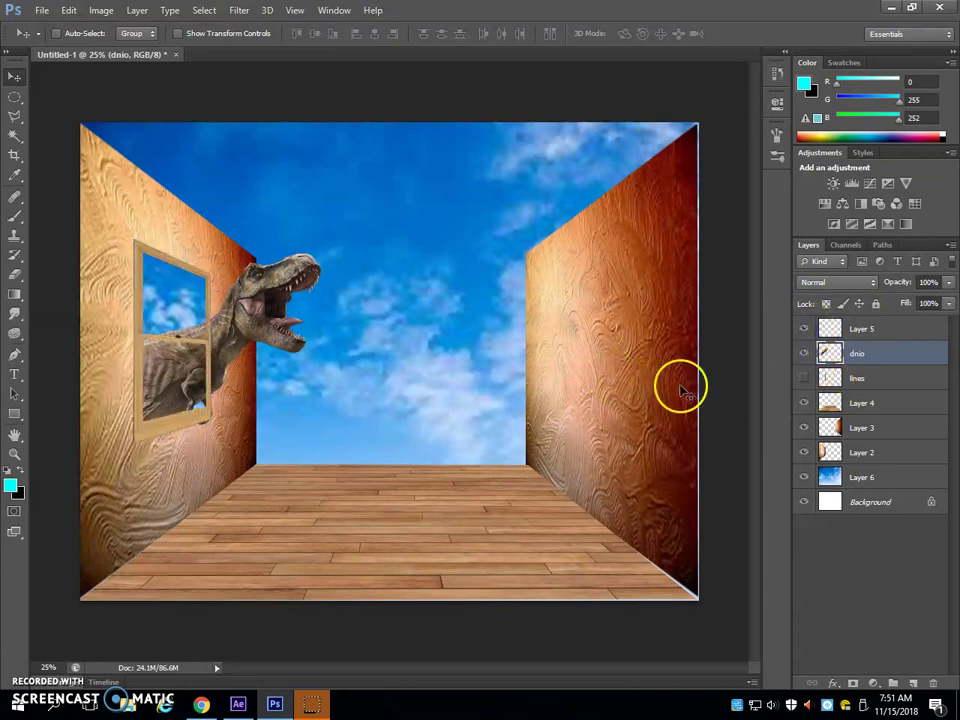
Step: Load the dinosaur's outline as a selection, erase the Layer 5 window frame parts crossing its body and arms, and deselect
{"action": "key", "text": "e"}
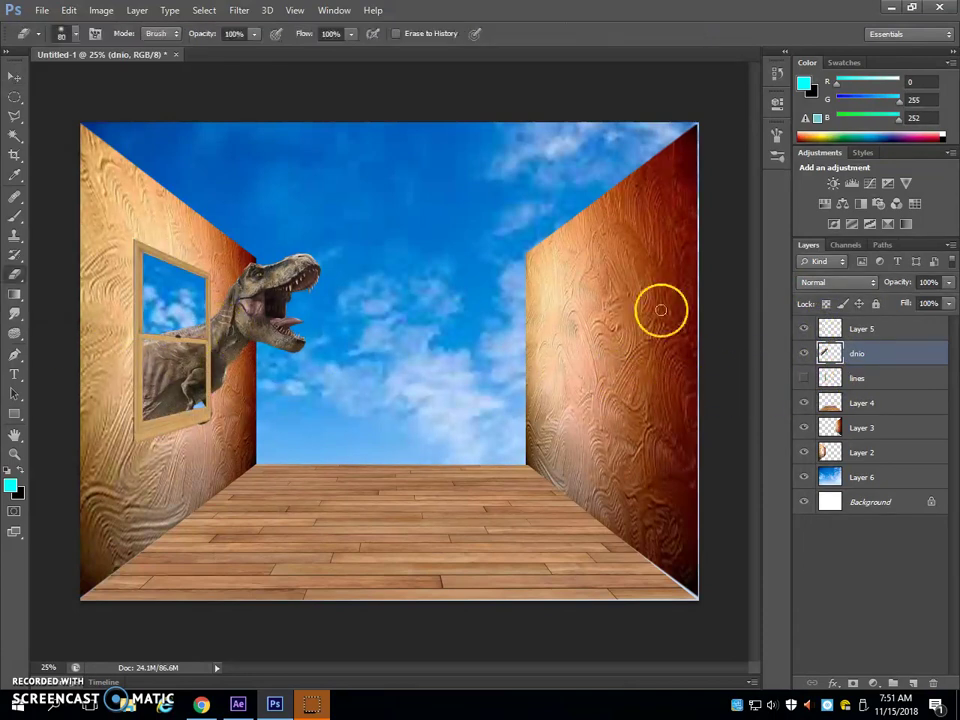
{"action": "left_click", "coordinate": [846, 330]}
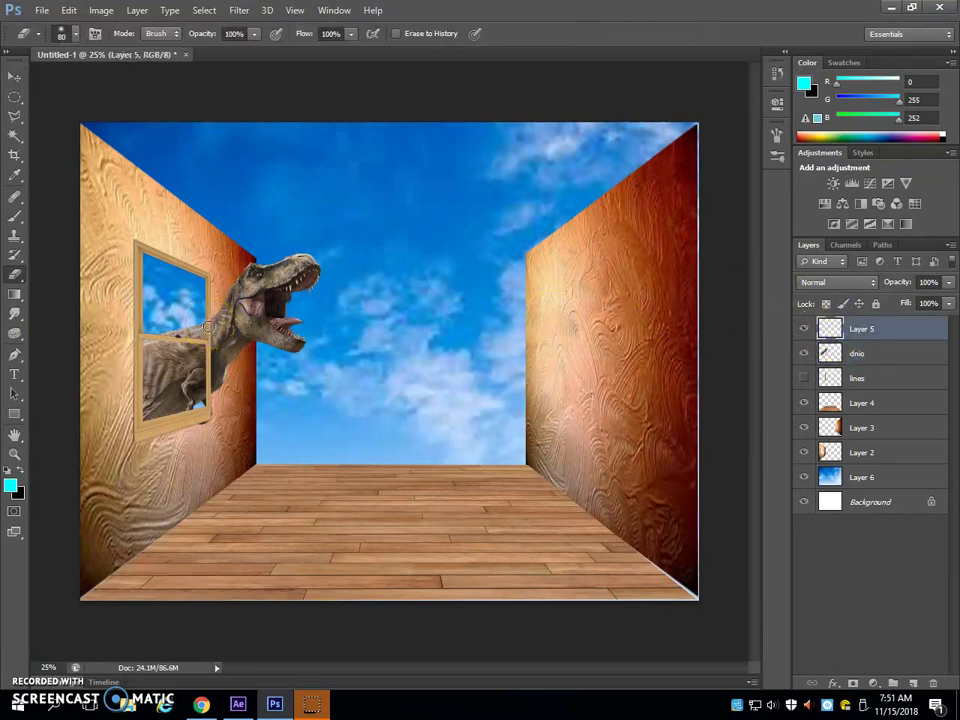
{"action": "left_click", "coordinate": [830, 353], "text": "ctrl"}
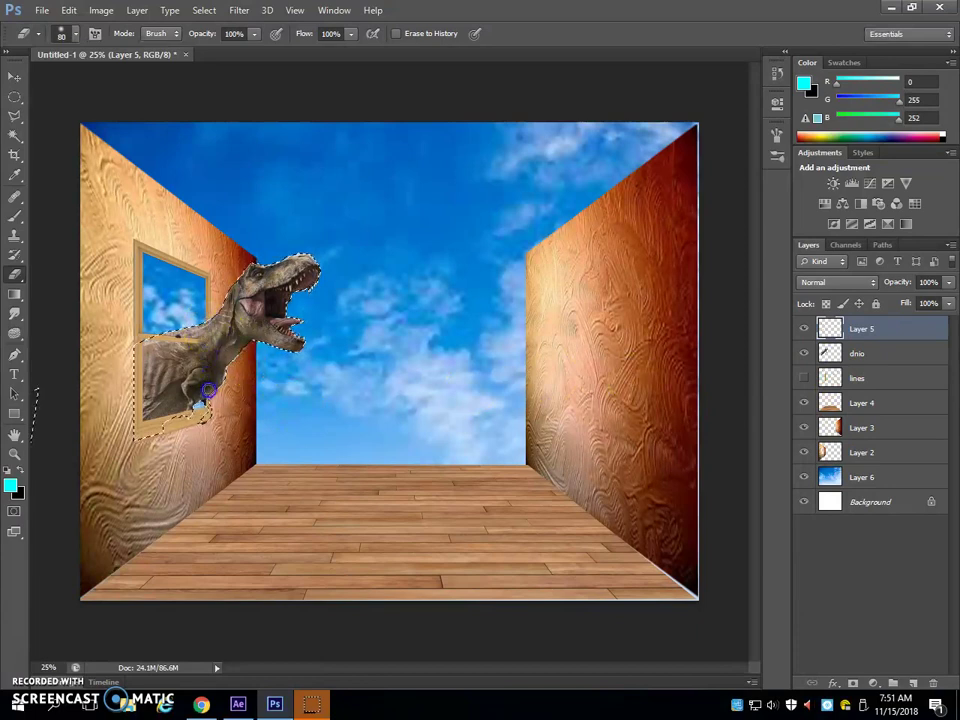
{"action": "mouse_move", "coordinate": [161, 340]}
{"action": "left_mouse_down"}
{"action": "mouse_move", "coordinate": [191, 357]}
{"action": "mouse_move", "coordinate": [197, 398]}
{"action": "left_mouse_up"}
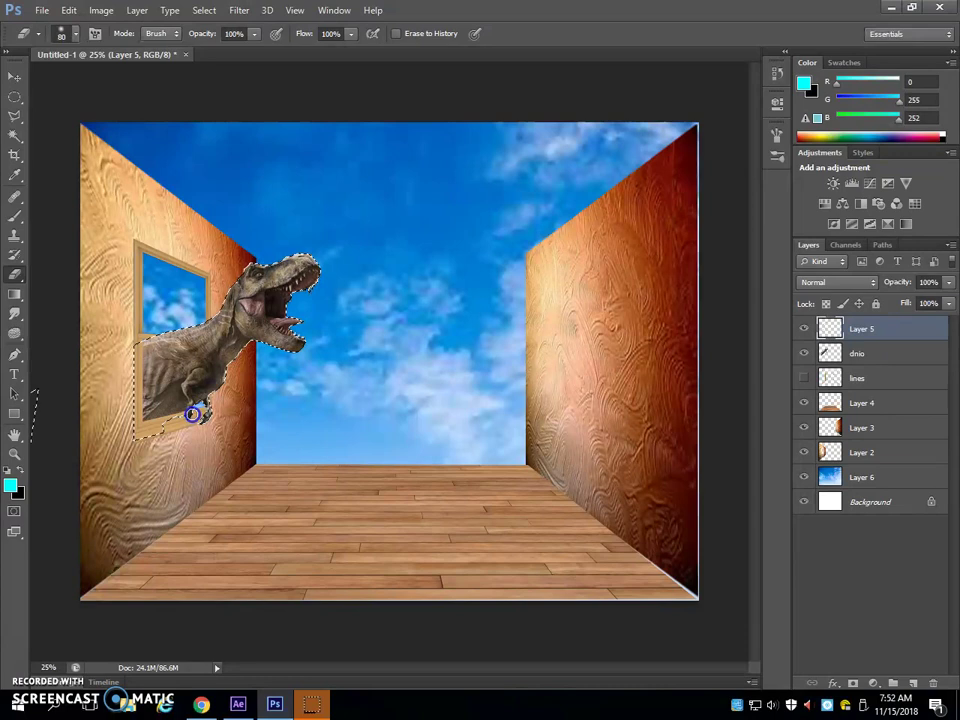
{"action": "key", "text": "ctrl+d"}
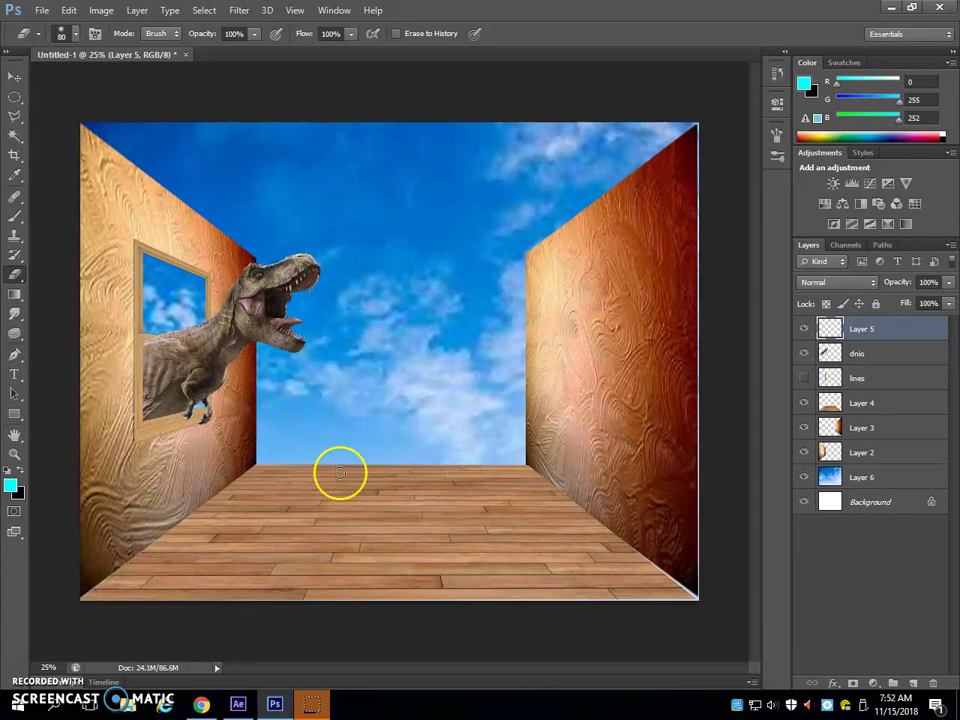